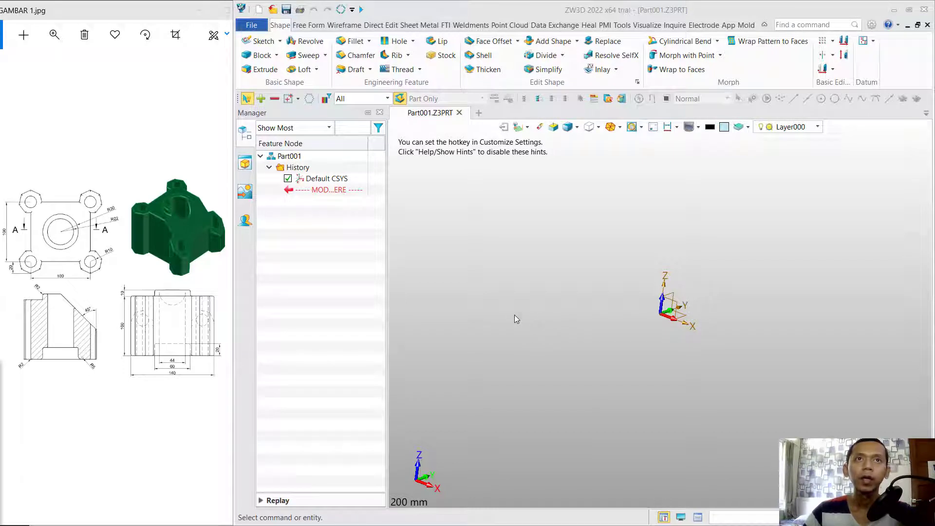
# Create Sketch1 on the Default CSYS_XY datum plane of Part001.
pyautogui.click(260, 41)
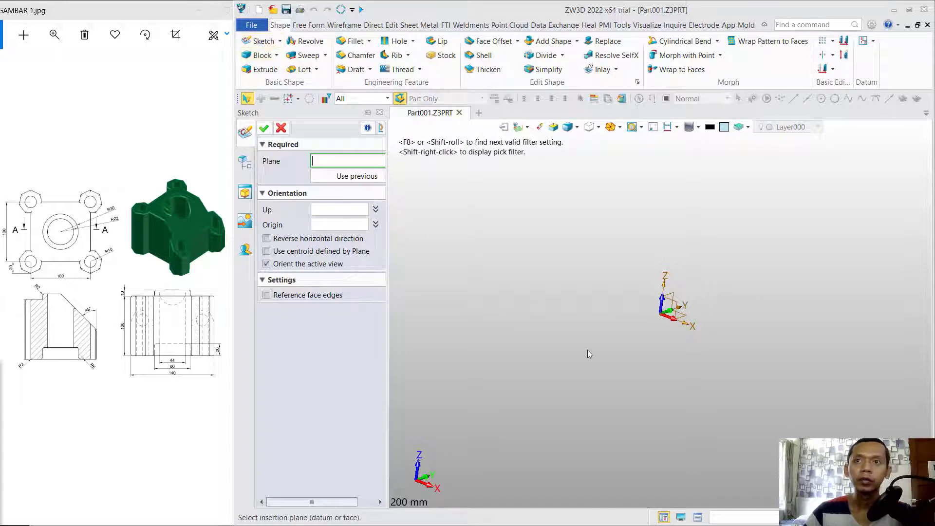
pyautogui.click(684, 321)
pyautogui.click(684, 320)
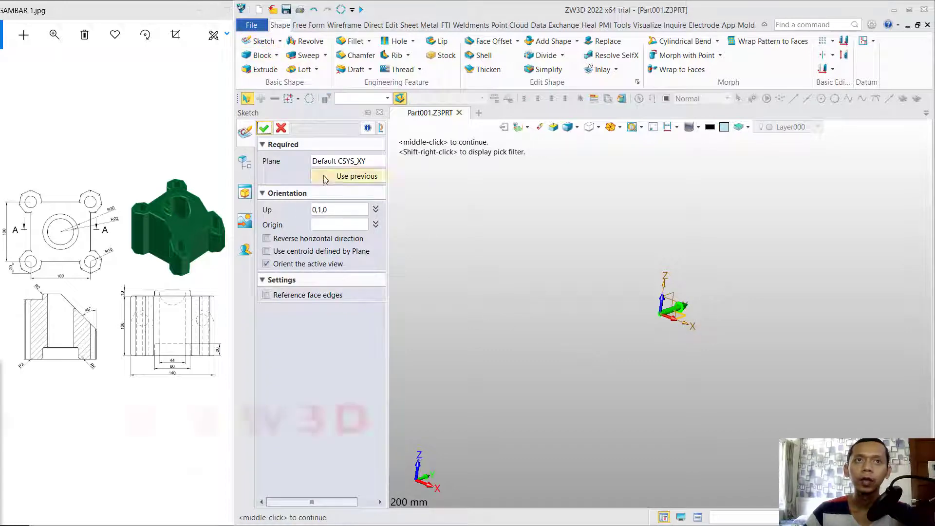
pyautogui.click(265, 129)
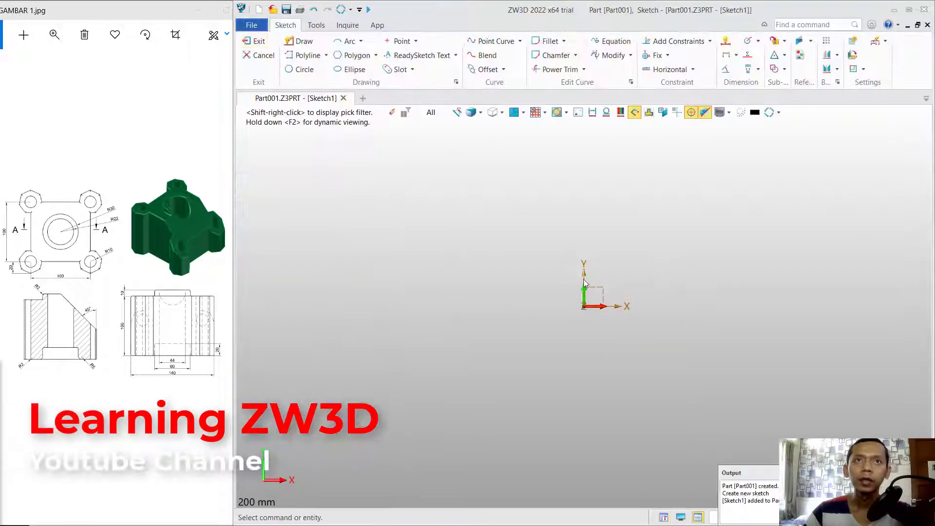
# Draw a centre-type rectangle at 0,0 with width and height of 100 mm.
pyautogui.click(375, 55)
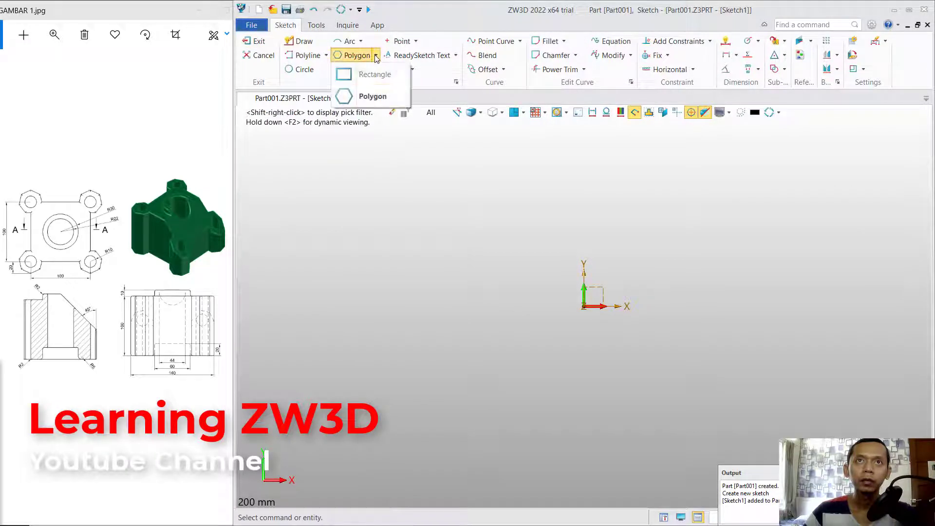
pyautogui.click(367, 73)
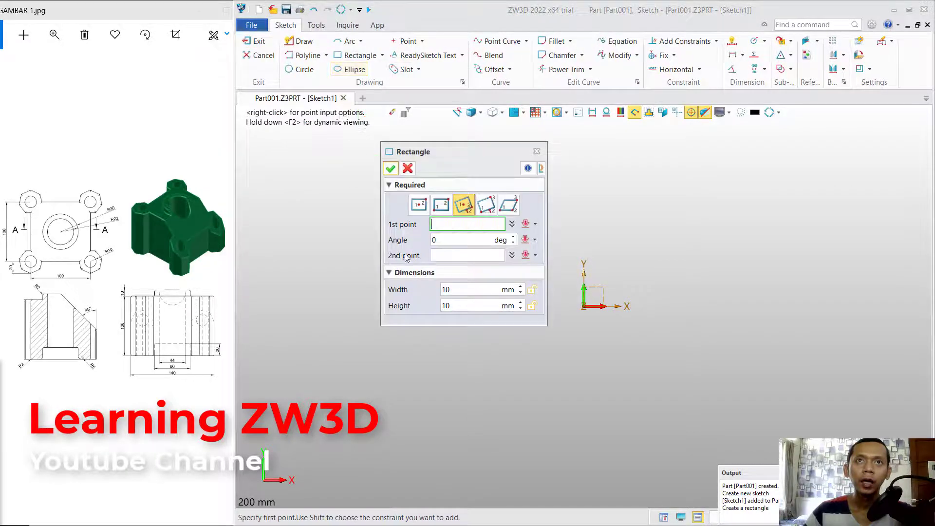
pyautogui.click(467, 207)
pyautogui.moveTo(460, 153); pyautogui.dragTo(366, 175)
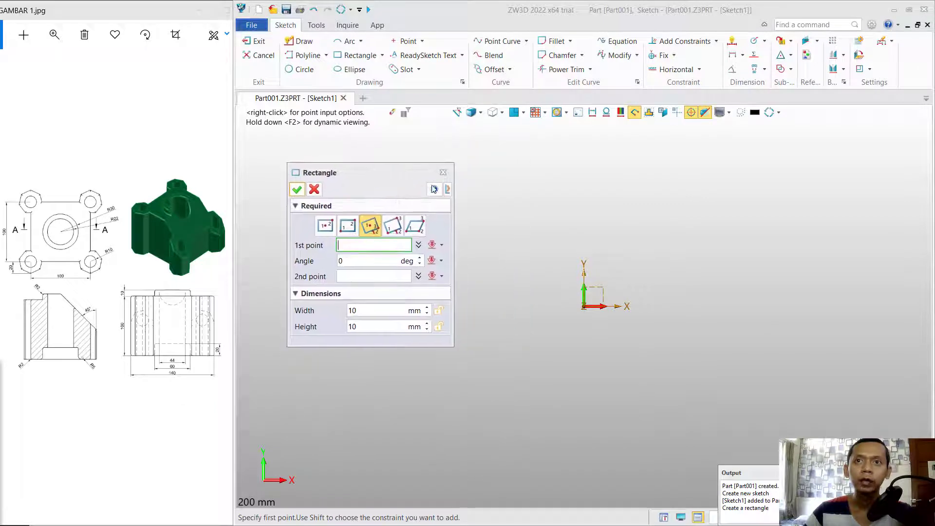
pyautogui.write('0,0')
pyautogui.press('Return')
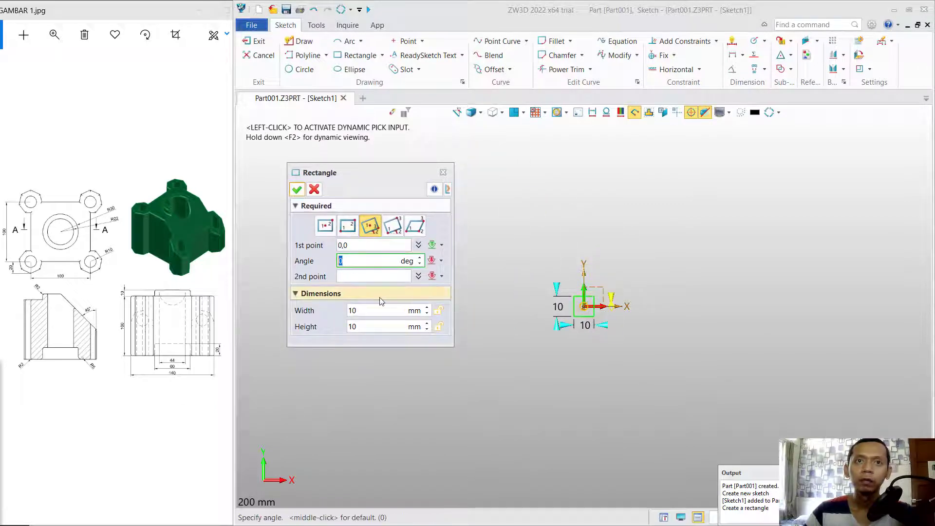
pyautogui.click(364, 309)
pyautogui.moveTo(351, 310); pyautogui.dragTo(373, 310)
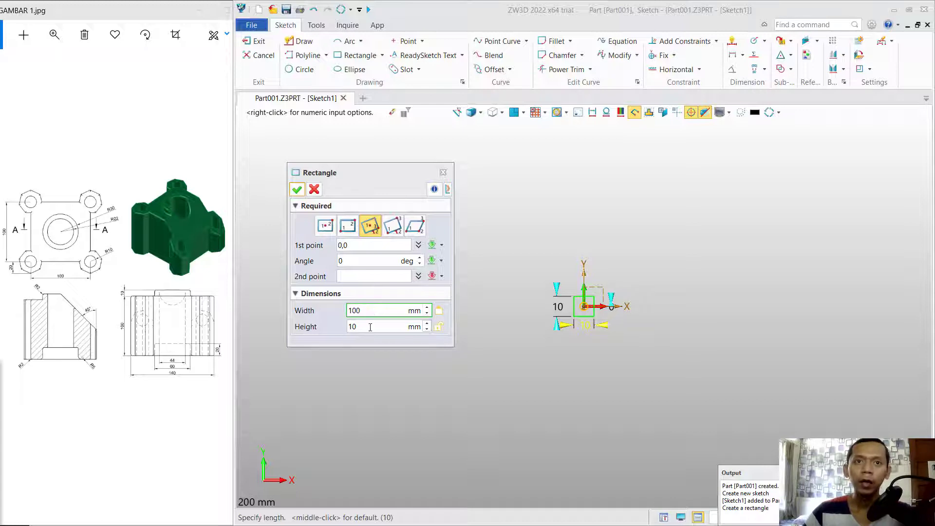
pyautogui.click(370, 327)
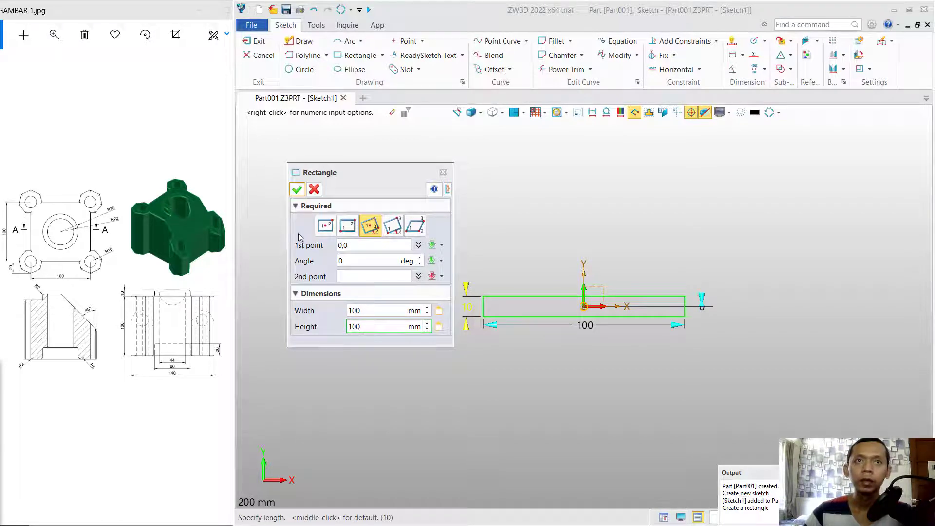
pyautogui.click(296, 191)
pyautogui.scroll(1, 536, 253)
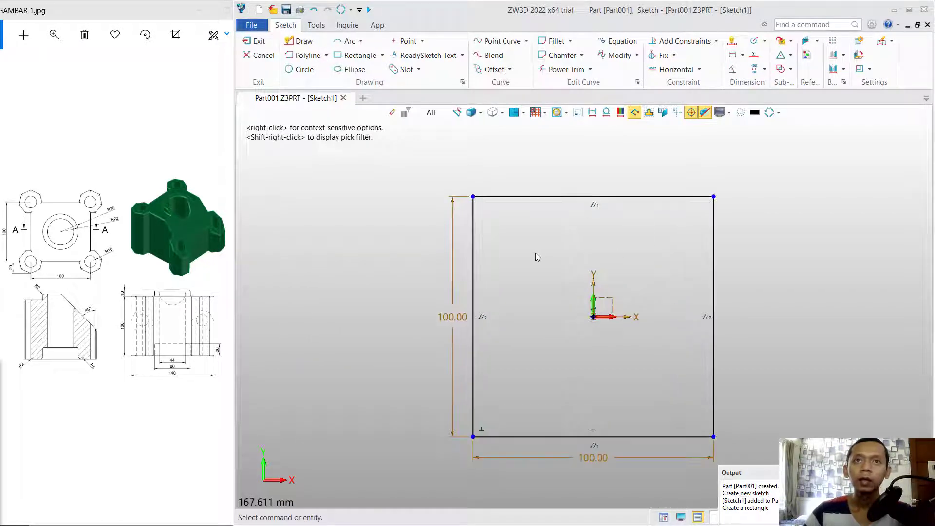
# Place an R10 circle on each of the square's four corner points.
pyautogui.click(300, 69)
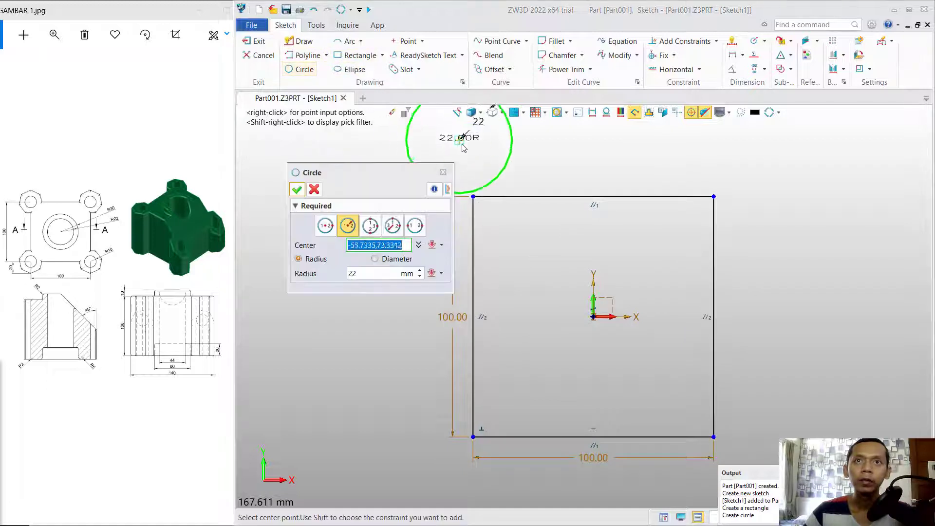
pyautogui.click(473, 197)
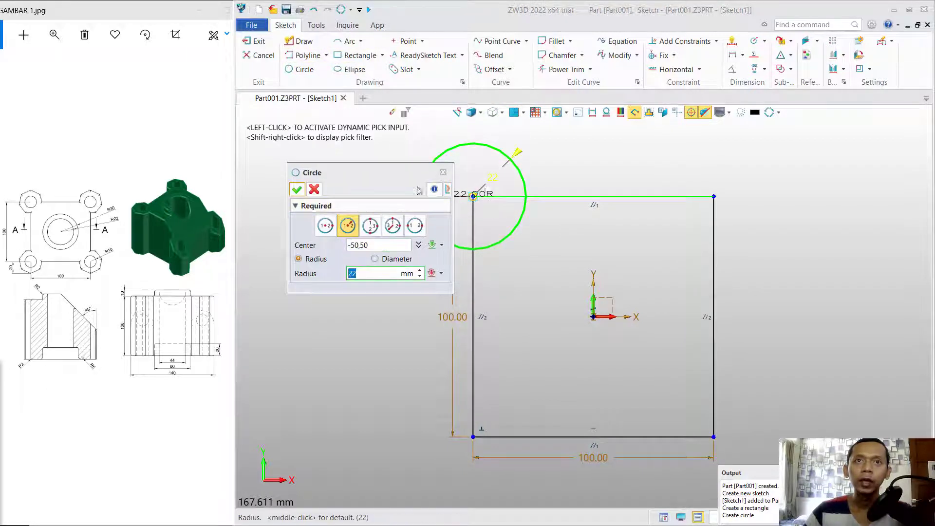
pyautogui.moveTo(392, 173); pyautogui.dragTo(361, 204)
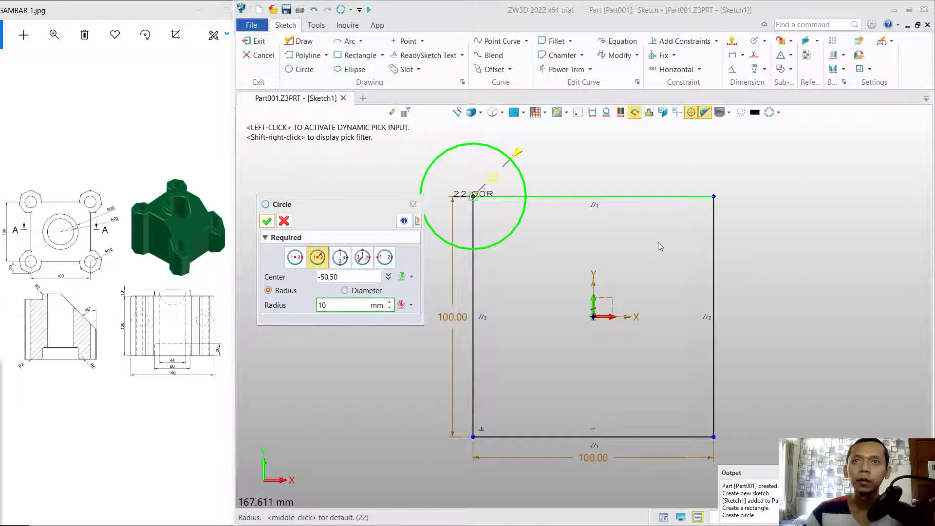
pyautogui.press('Return')
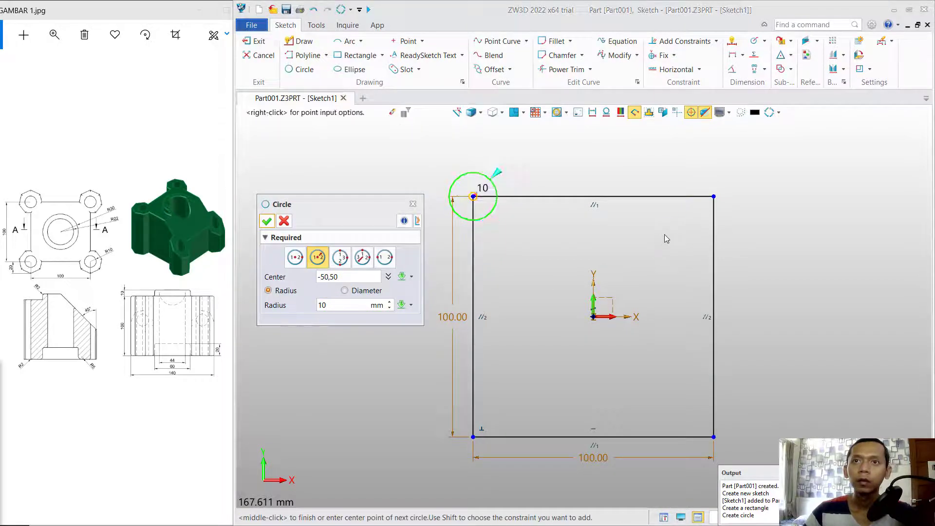
pyautogui.click(713, 196)
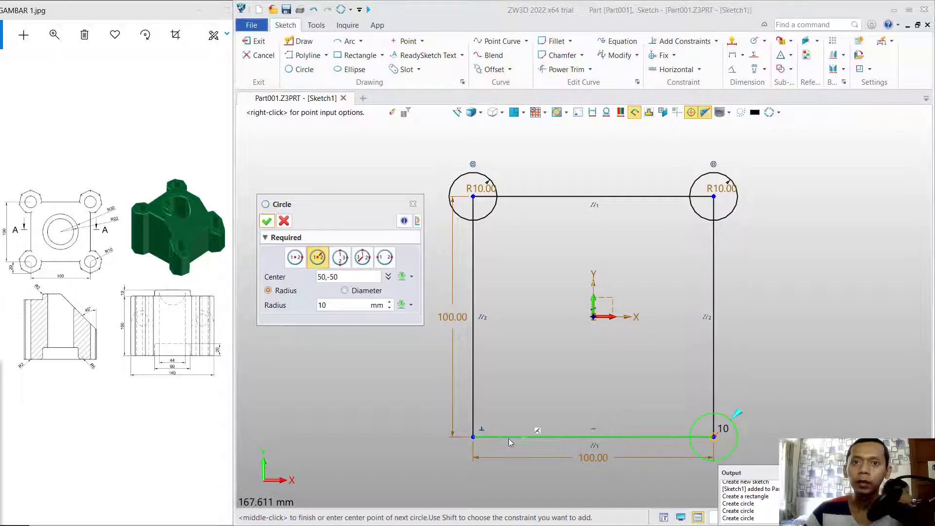
pyautogui.press('Return')
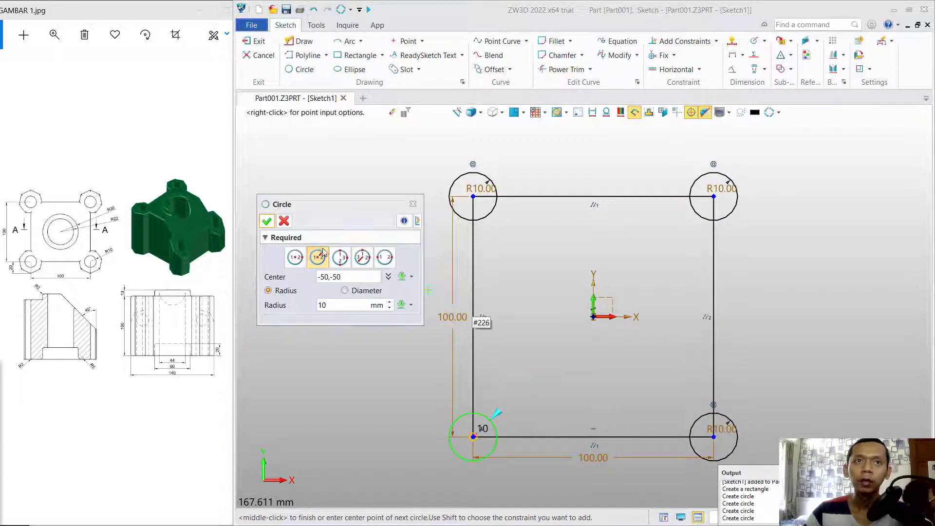
pyautogui.click(267, 221)
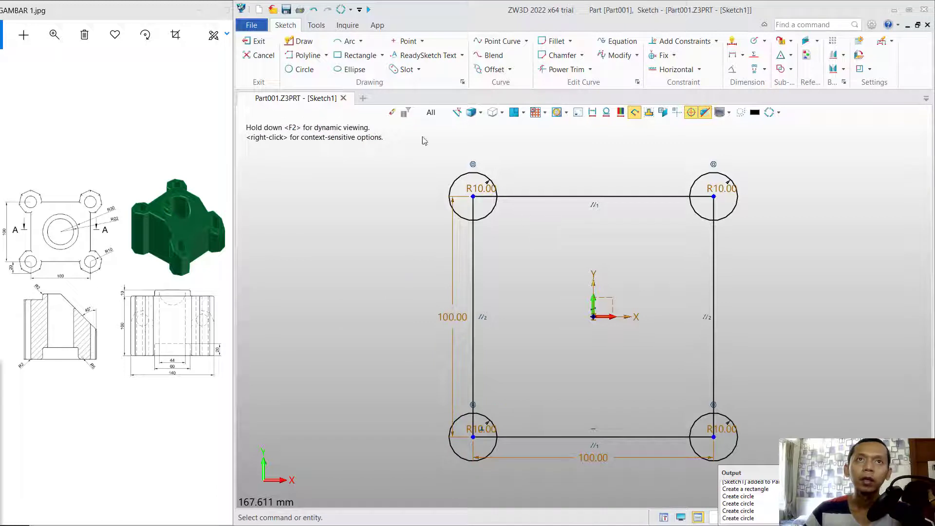
pyautogui.click(382, 55)
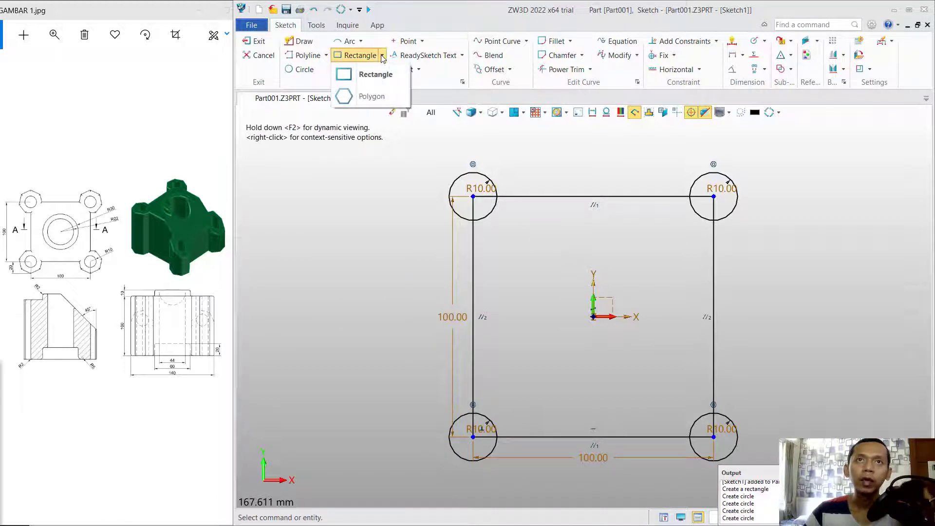
# Draw 7-sided R20 polygons centred on all four corner circles.
pyautogui.click(371, 96)
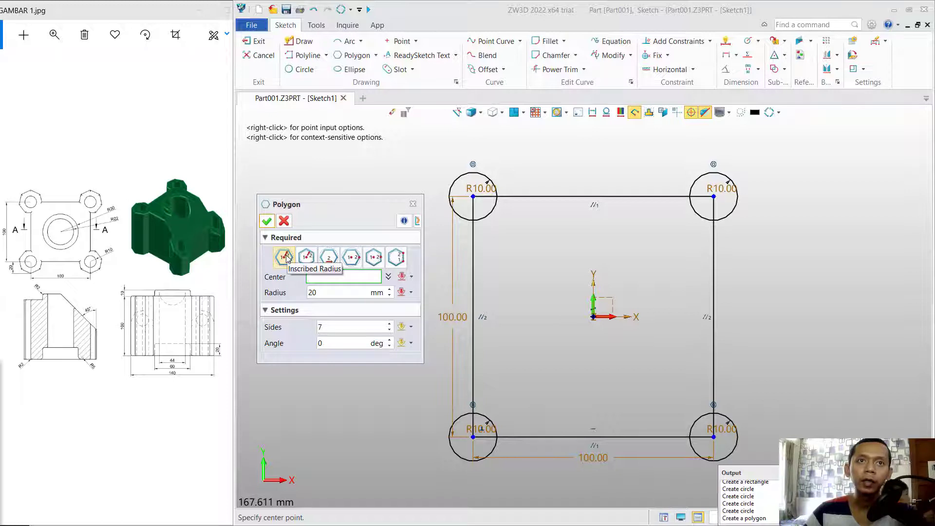
pyautogui.click(476, 199)
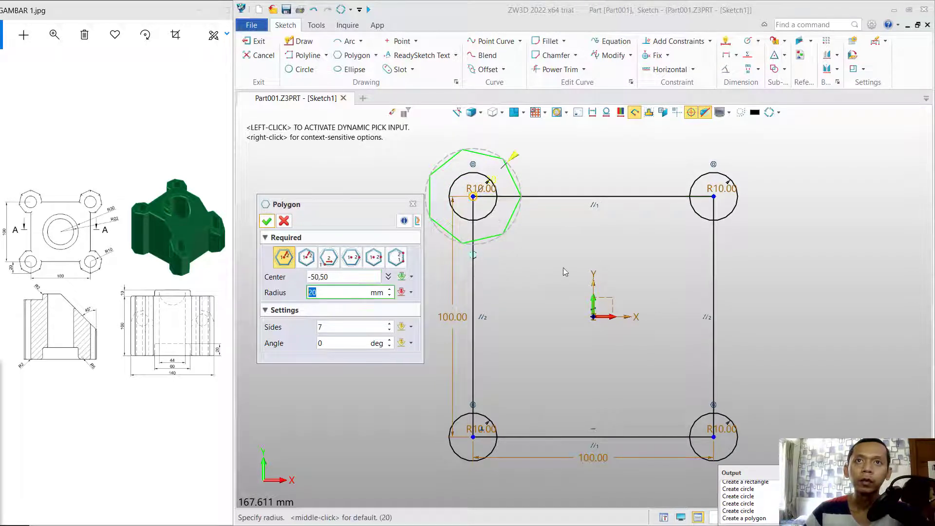
pyautogui.press('Return')
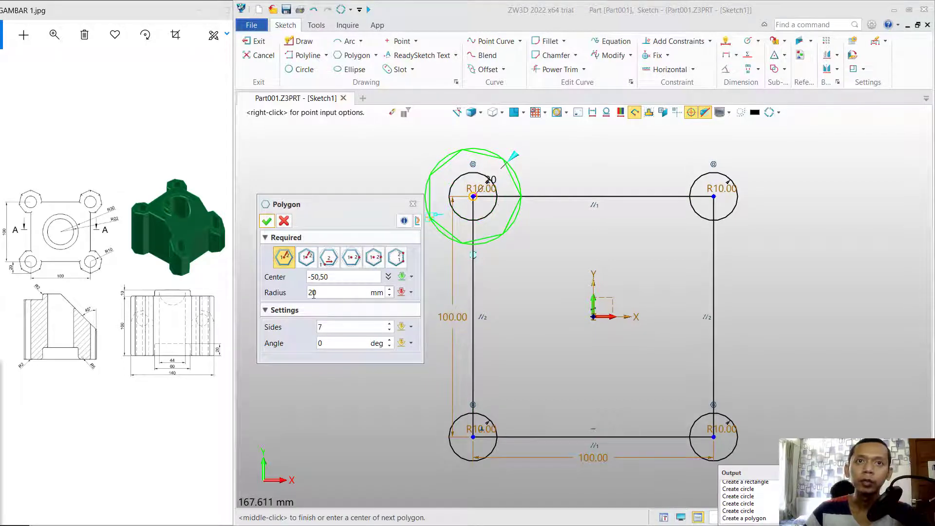
pyautogui.click(713, 197)
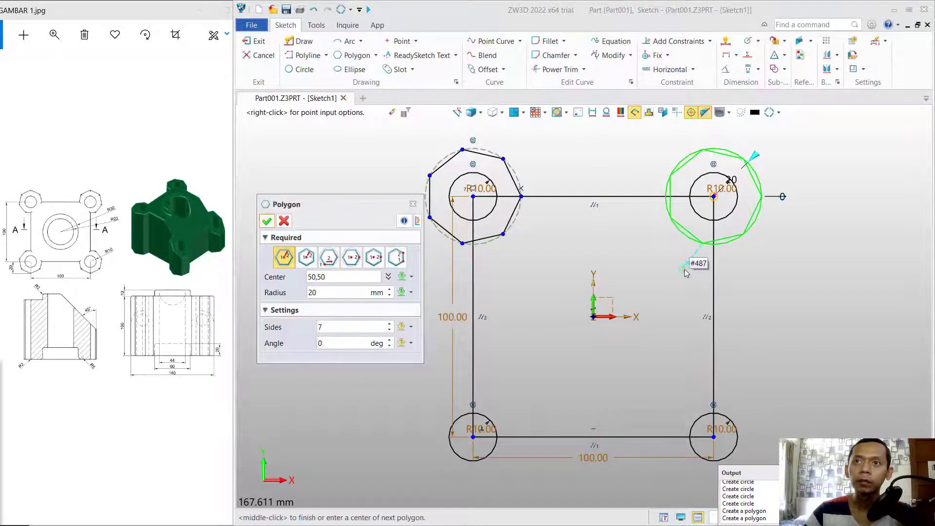
pyautogui.click(713, 437)
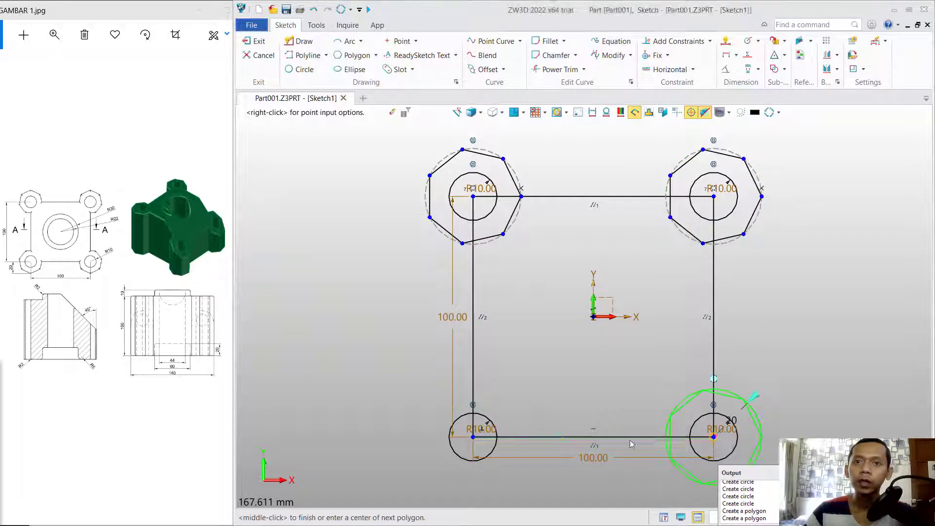
pyautogui.click(473, 436)
pyautogui.click(267, 220)
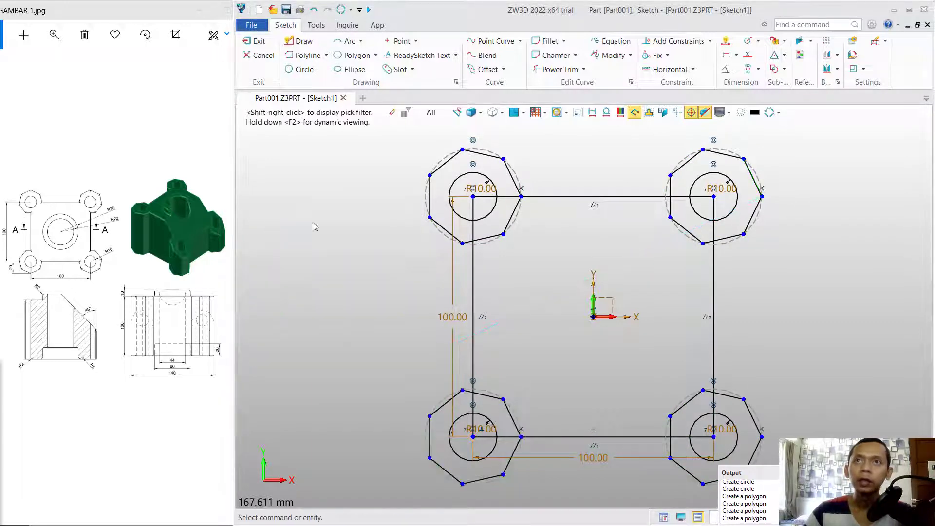
# Constrain the inner edges of the upper and lower heptagon pairs horizontal (HORZ).
pyautogui.click(683, 42)
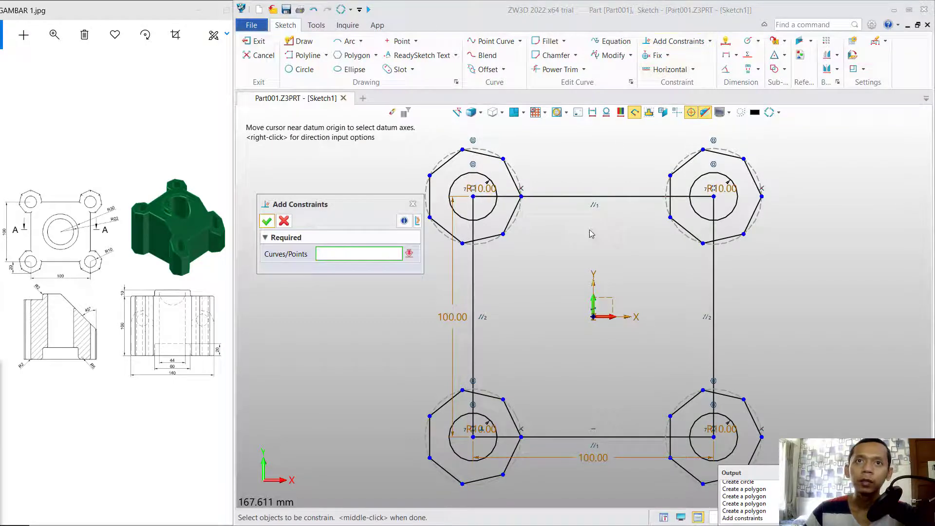
pyautogui.click(498, 235)
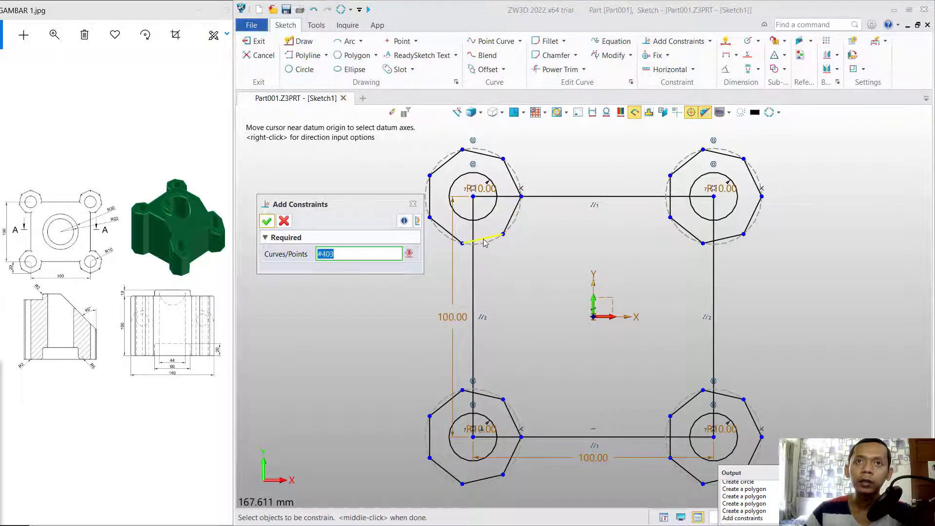
pyautogui.click(723, 239)
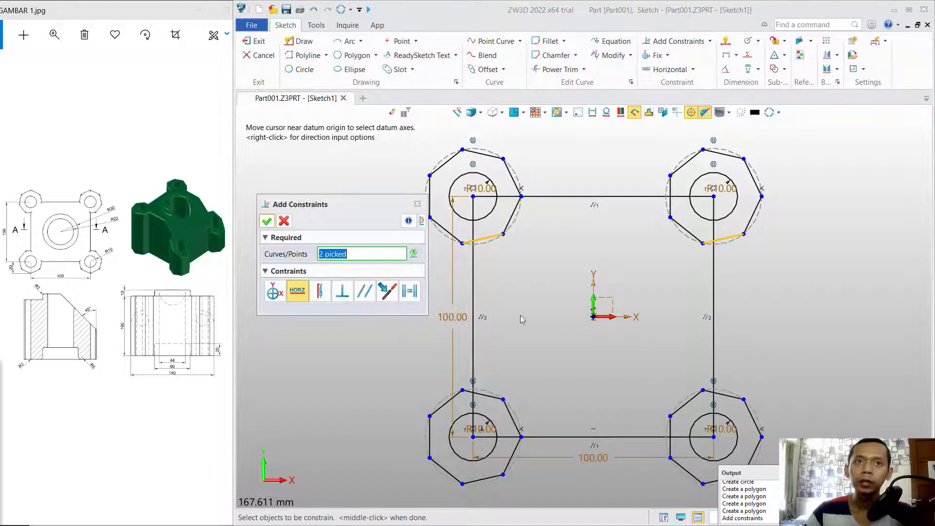
pyautogui.click(298, 291)
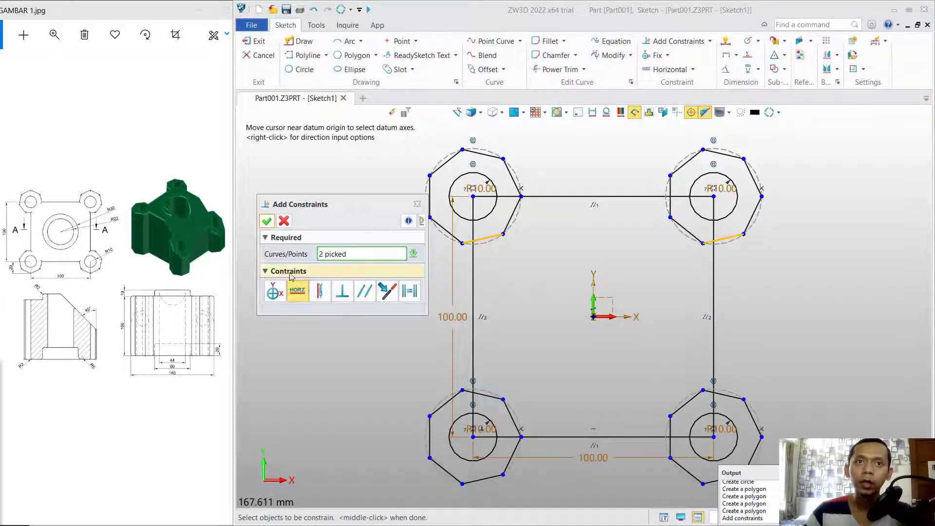
pyautogui.click(266, 222)
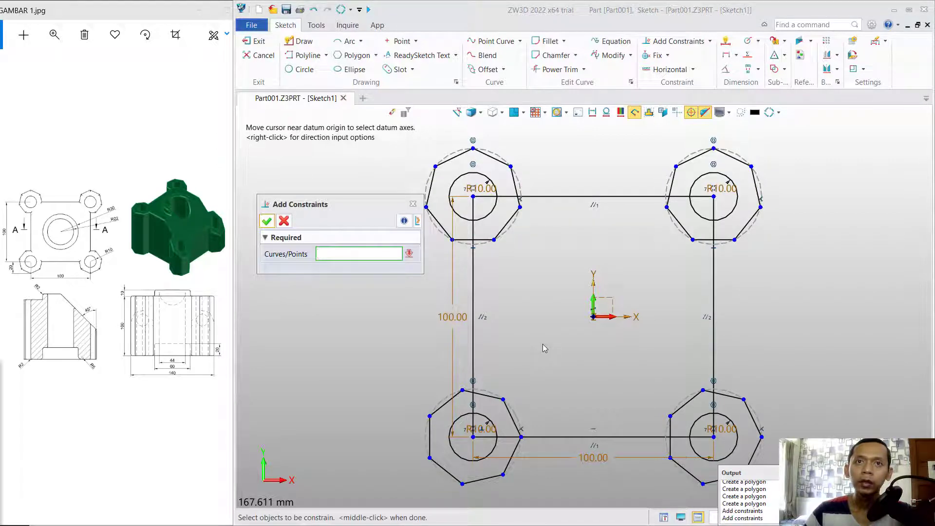
pyautogui.click(491, 396)
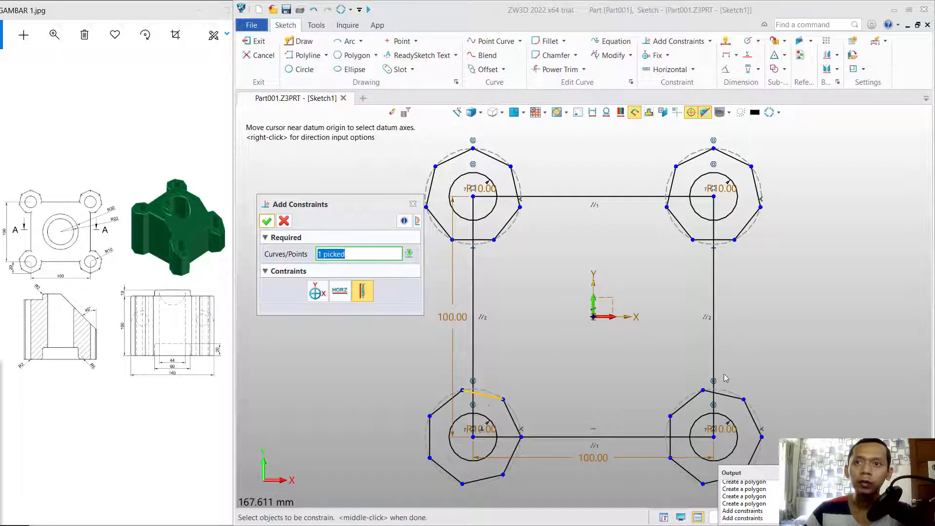
pyautogui.click(723, 393)
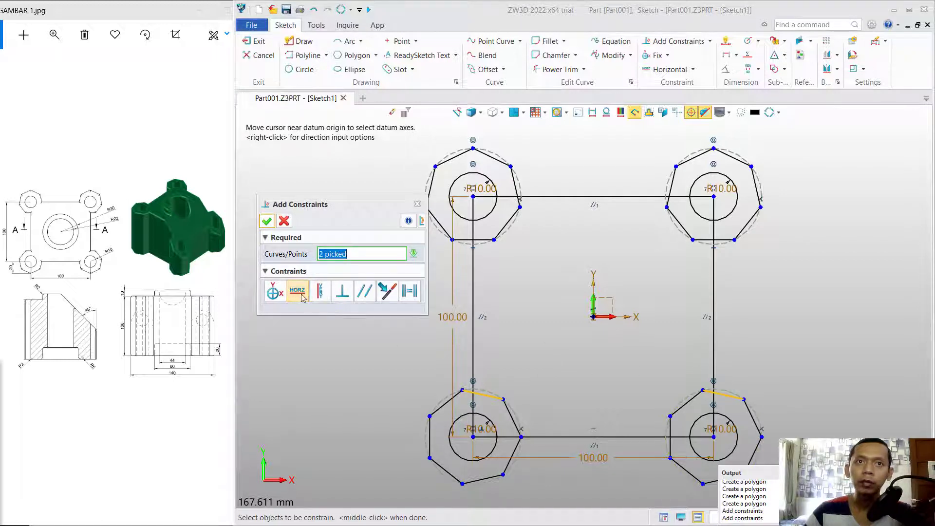
pyautogui.click(267, 221)
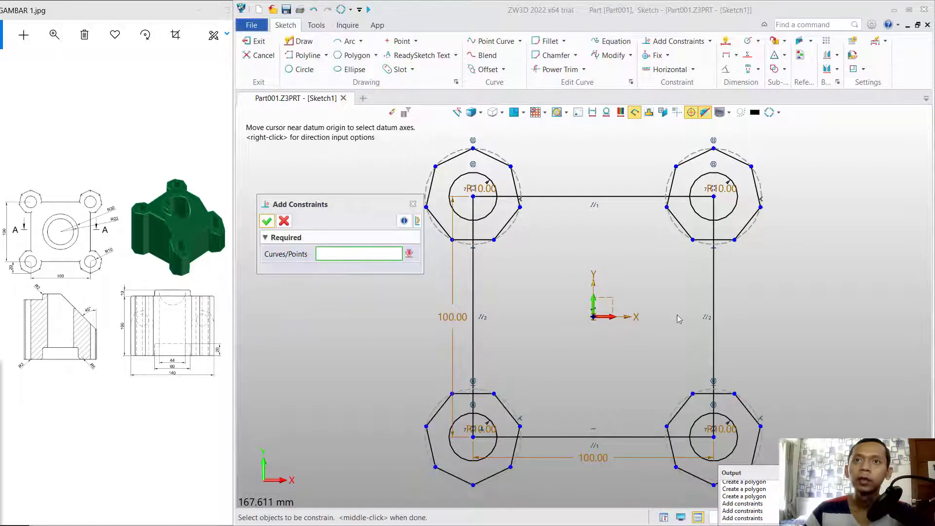
pyautogui.click(270, 224)
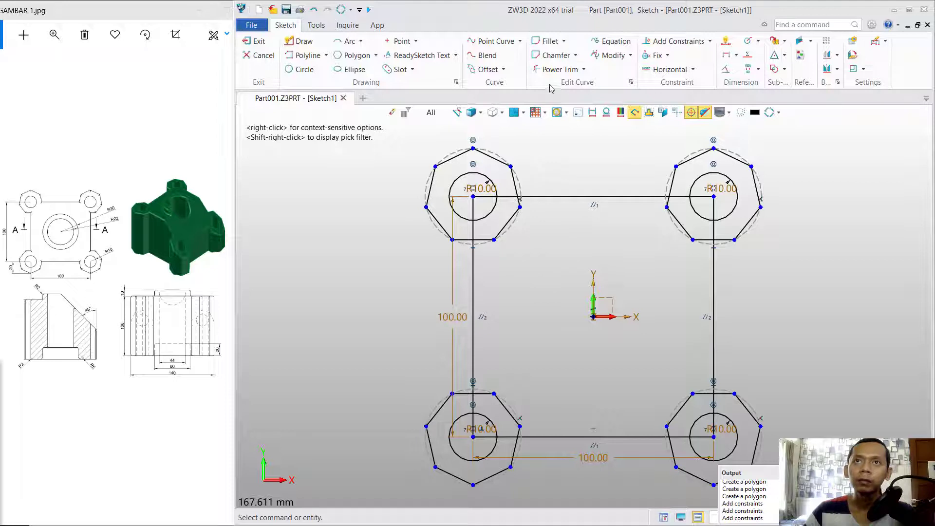
# Power-trim the overlapping heptagon edges and lines at the upper-left and upper-right lobes.
pyautogui.click(559, 70)
pyautogui.scroll(2, 487, 273)
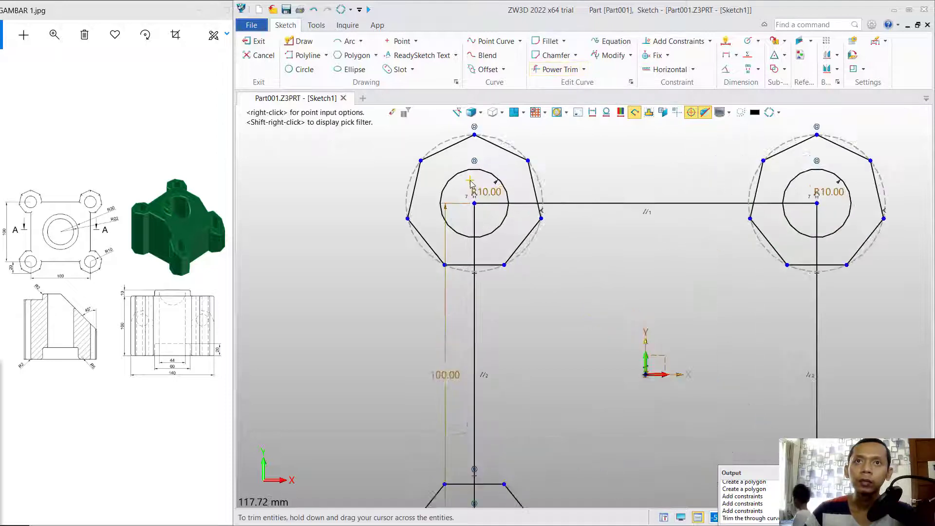
pyautogui.scroll(2, 490, 280)
pyautogui.moveTo(457, 263)
pyautogui.mouseDown()
pyautogui.moveTo(536, 284)
pyautogui.moveTo(560, 222)
pyautogui.moveTo(530, 202)
pyautogui.mouseUp()
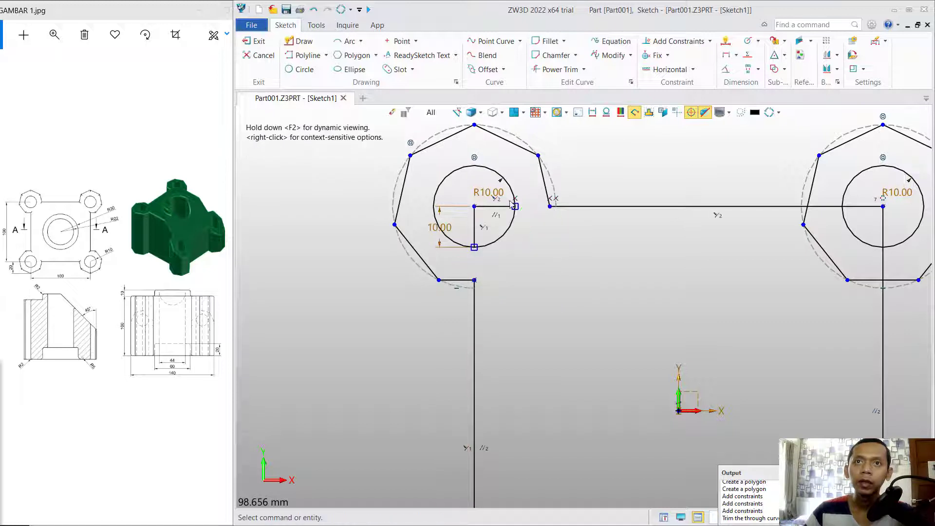
pyautogui.click(559, 74)
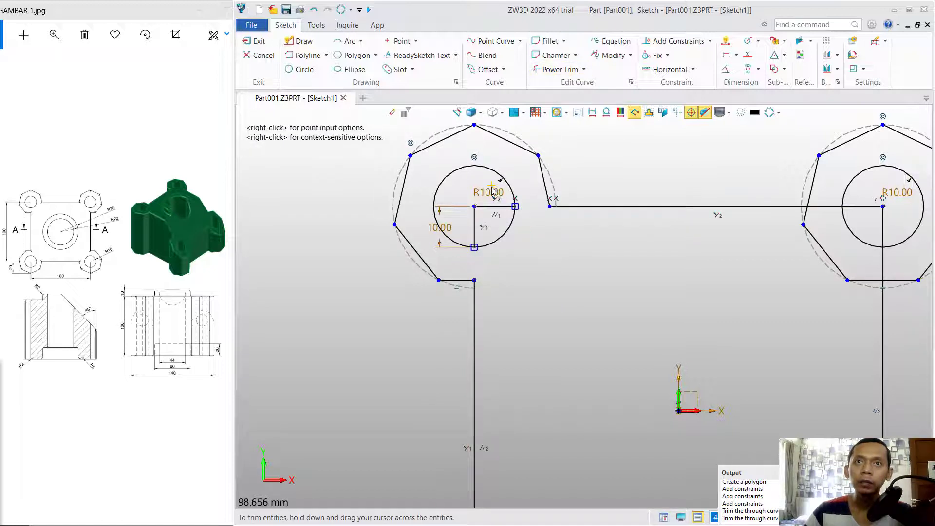
pyautogui.press('Escape')
pyautogui.scroll(-2, 844, 227)
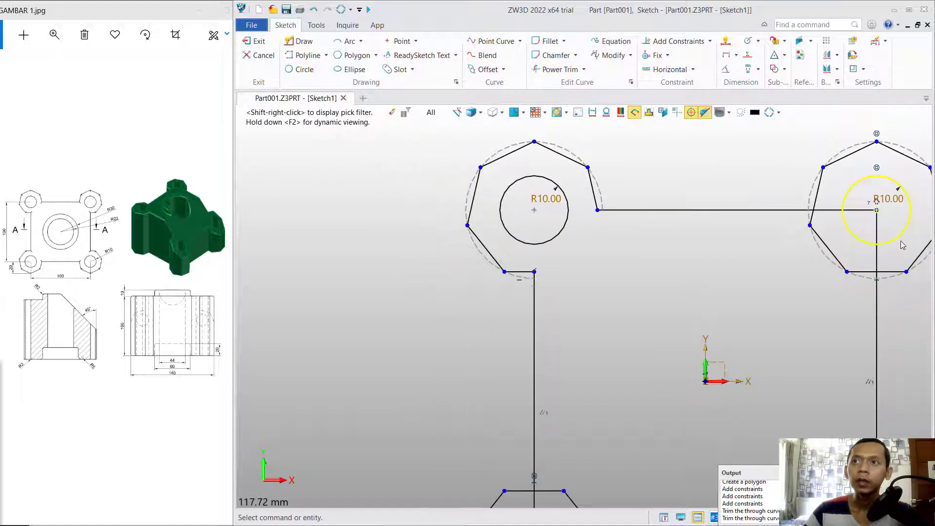
pyautogui.scroll(2, 901, 240)
pyautogui.click(559, 70)
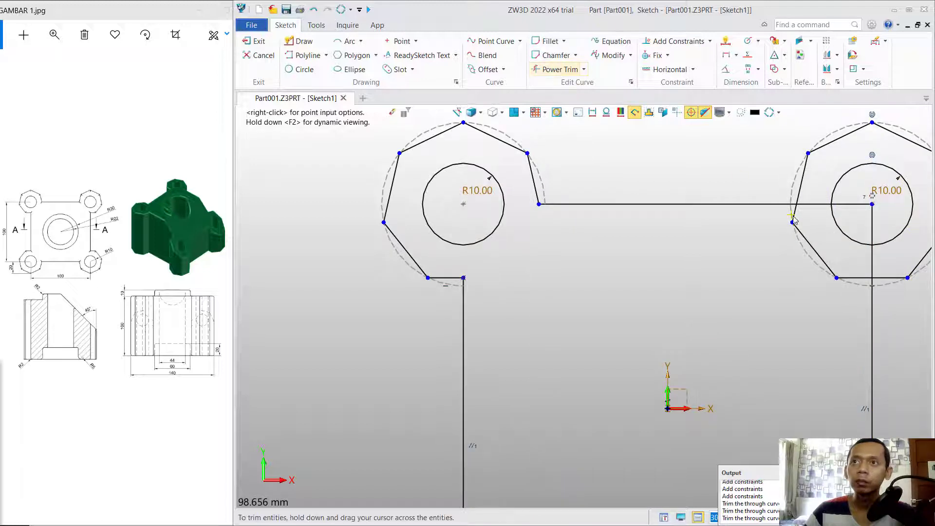
pyautogui.moveTo(823, 192)
pyautogui.mouseDown()
pyautogui.moveTo(803, 203)
pyautogui.moveTo(852, 273)
pyautogui.moveTo(895, 264)
pyautogui.mouseUp()
pyautogui.click(560, 69)
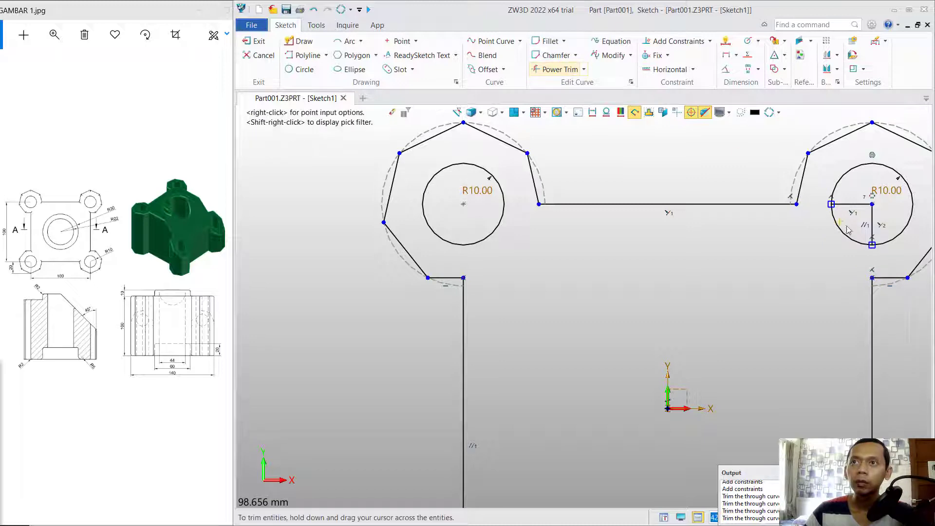
pyautogui.press('Escape')
pyautogui.scroll(-5, 807, 236)
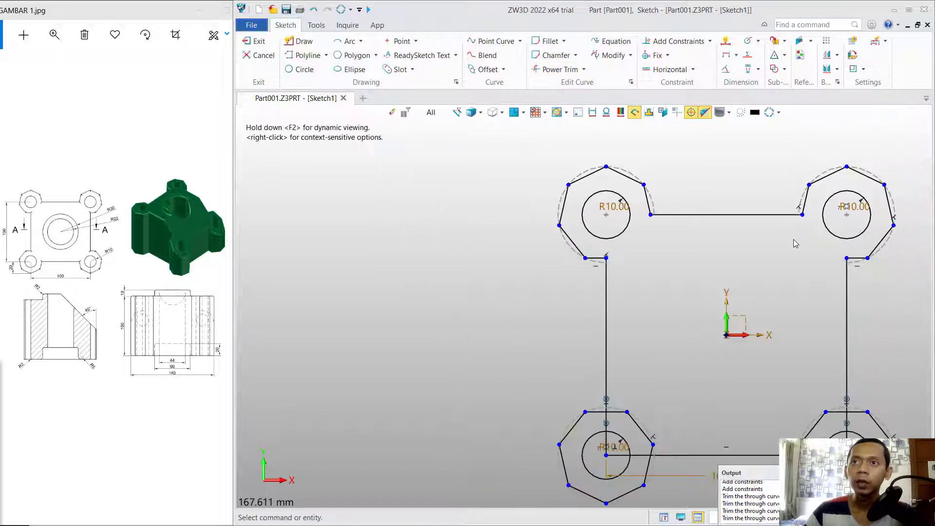
pyautogui.scroll(4, 862, 336)
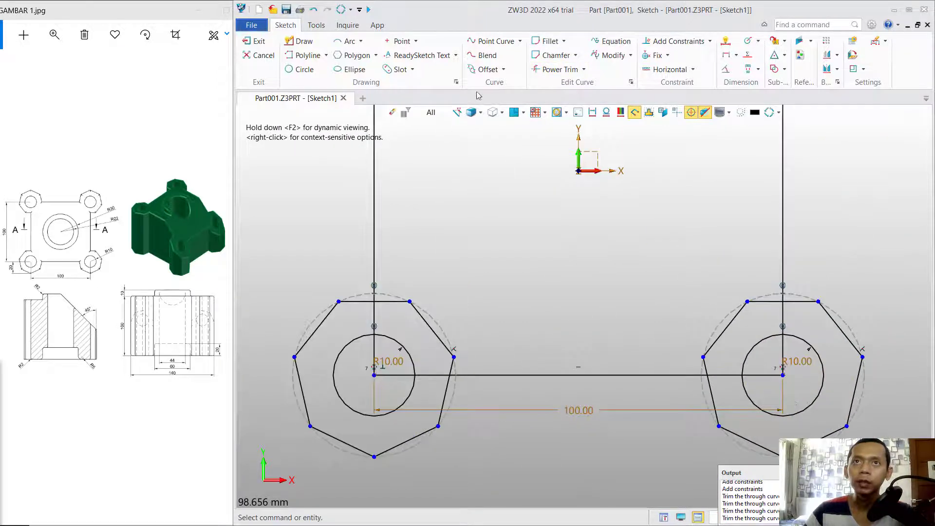
# Trim the lower-right and lower-left lobes, including lines inside their circles, then exit the sketch.
pyautogui.click(549, 73)
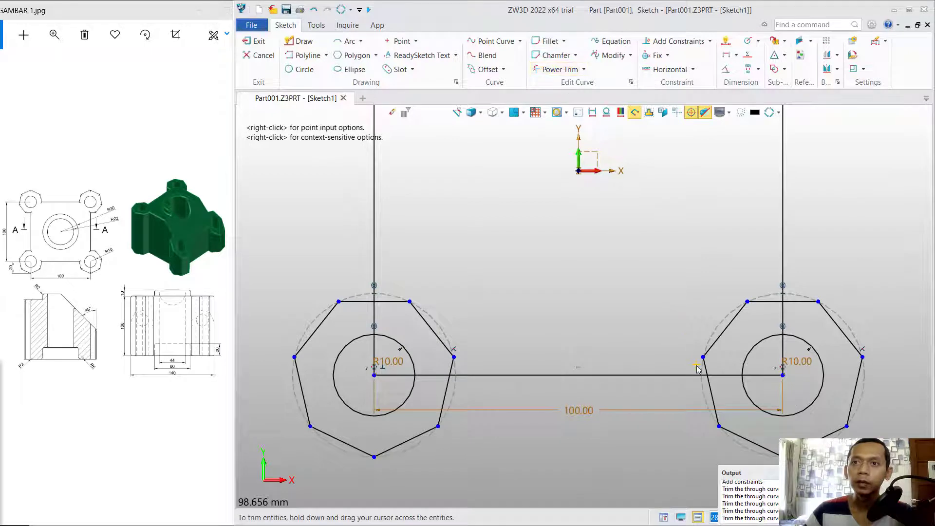
pyautogui.moveTo(697, 368)
pyautogui.mouseDown()
pyautogui.moveTo(718, 375)
pyautogui.moveTo(757, 309)
pyautogui.moveTo(799, 326)
pyautogui.mouseUp()
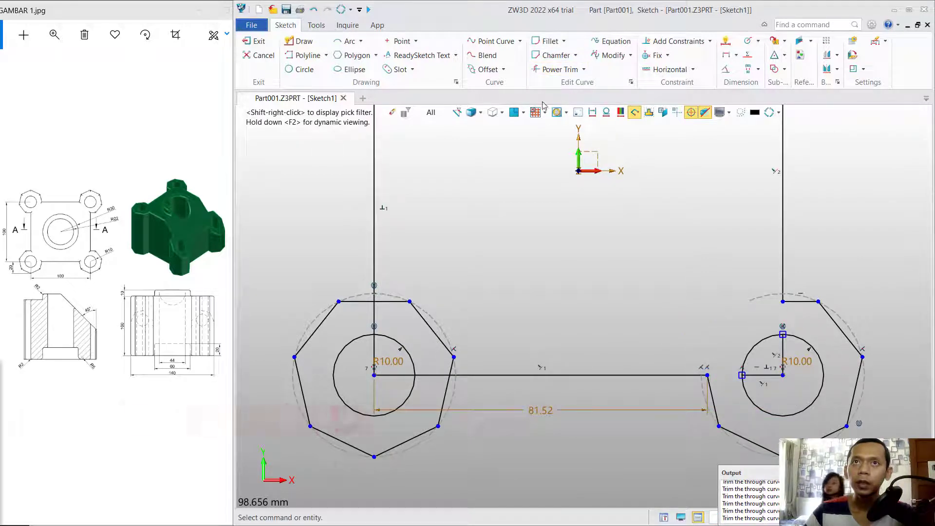
pyautogui.click(553, 71)
pyautogui.moveTo(787, 360); pyautogui.dragTo(775, 389)
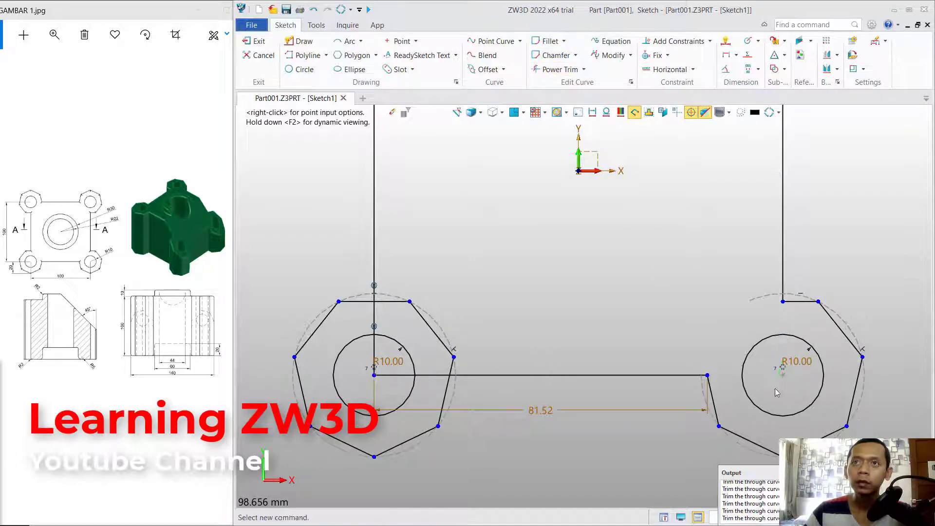
pyautogui.click(555, 69)
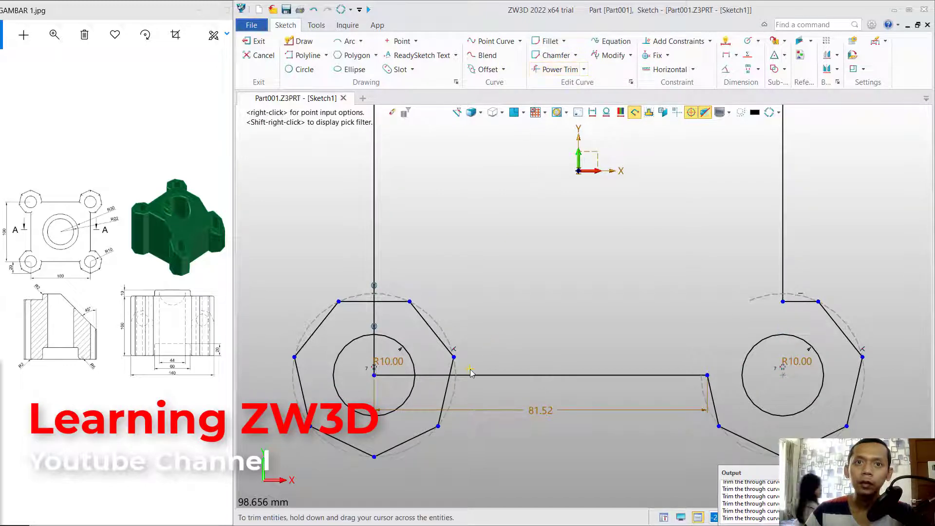
pyautogui.moveTo(467, 368)
pyautogui.mouseDown()
pyautogui.moveTo(435, 375)
pyautogui.moveTo(424, 314)
pyautogui.moveTo(369, 321)
pyautogui.mouseUp()
pyautogui.click(549, 73)
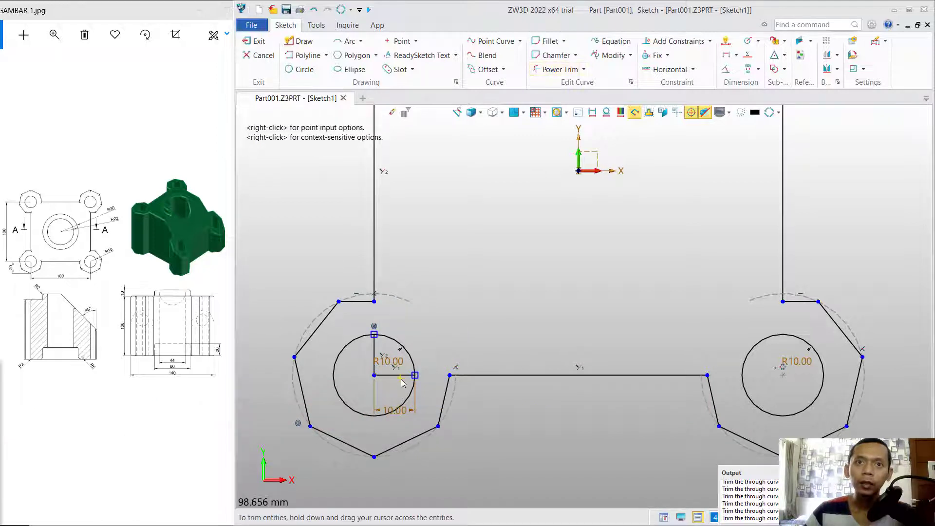
pyautogui.moveTo(401, 384); pyautogui.dragTo(368, 363)
pyautogui.scroll(-5, 607, 266)
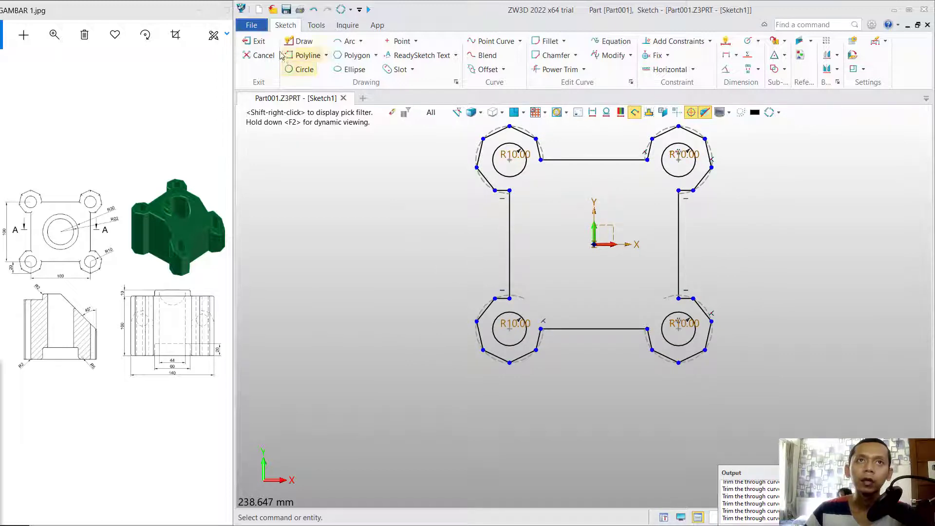
pyautogui.click(253, 42)
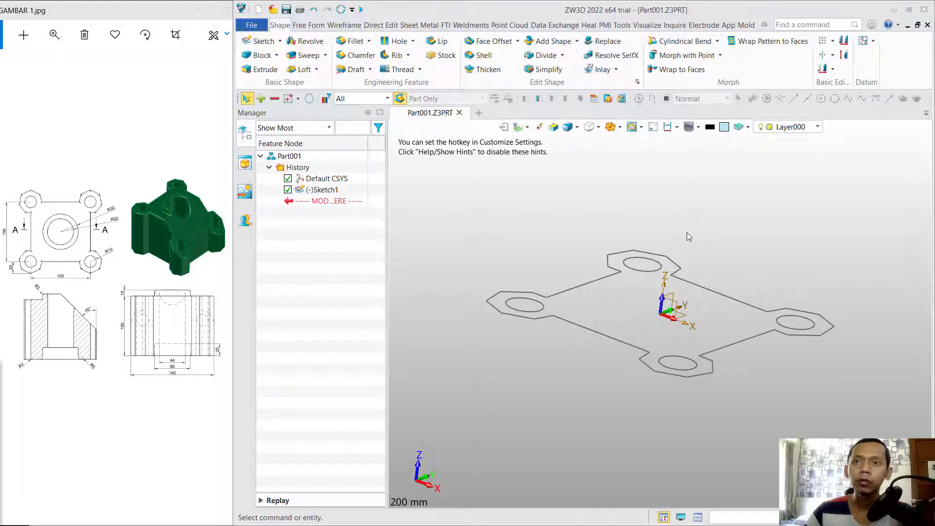
# Extrude Sketch1 one-sided to 100 mm, creating Extrude1_Base.
pyautogui.click(260, 69)
pyautogui.click(611, 275)
pyautogui.click(651, 266)
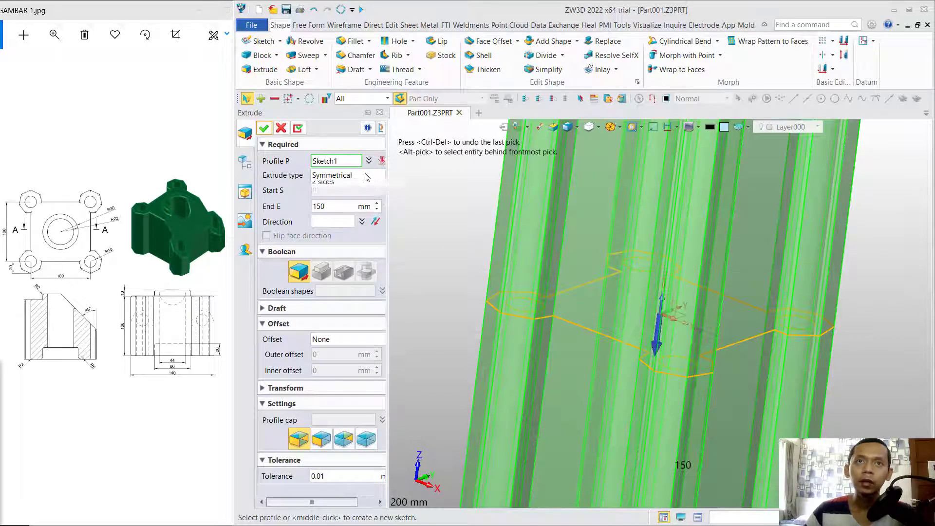
pyautogui.click(370, 176)
pyautogui.click(347, 187)
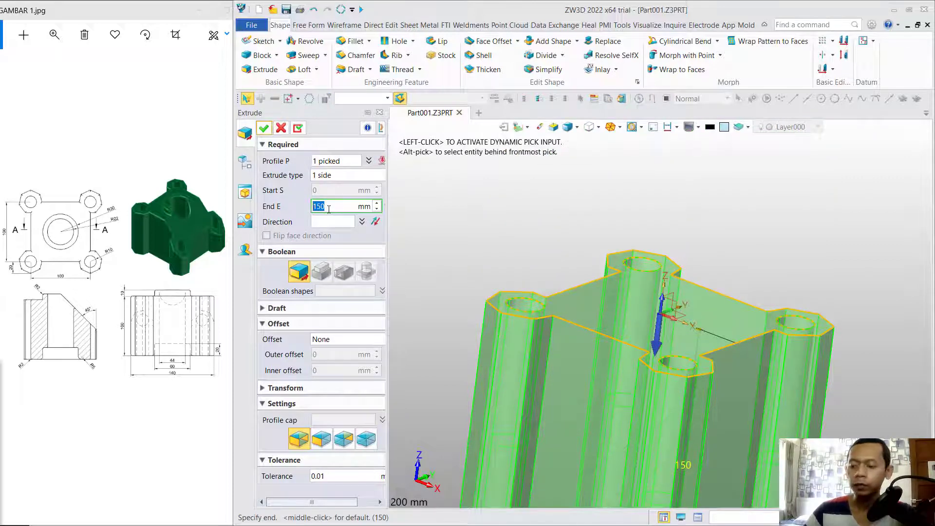
pyautogui.click(339, 162)
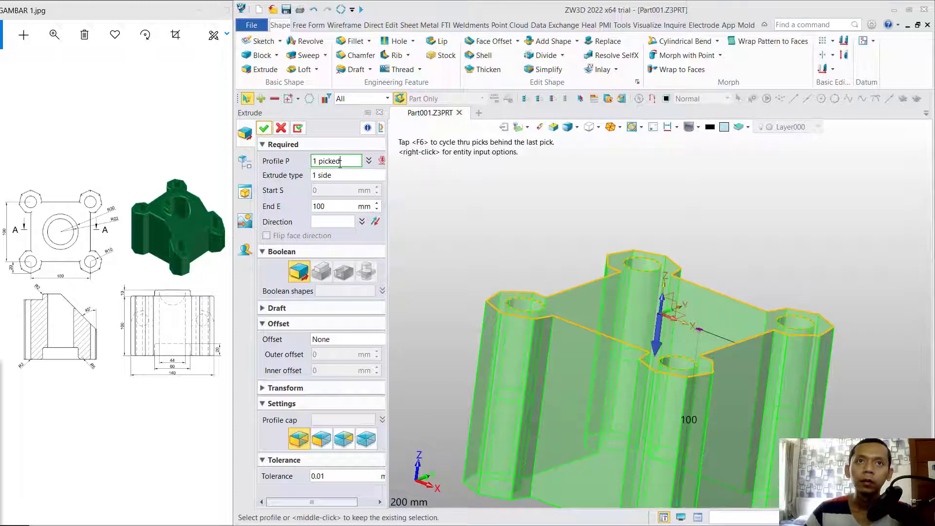
pyautogui.click(264, 127)
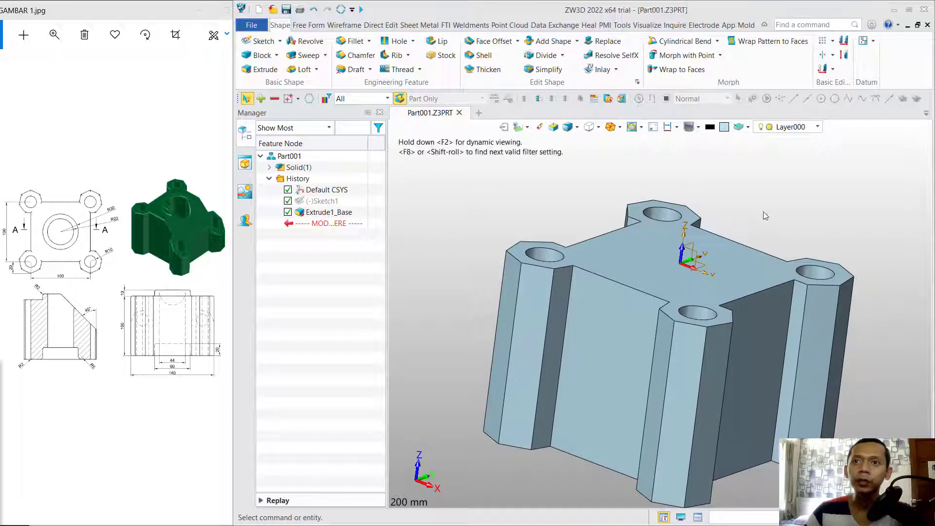
pyautogui.moveTo(763, 212); pyautogui.dragTo(781, 220, button='right')
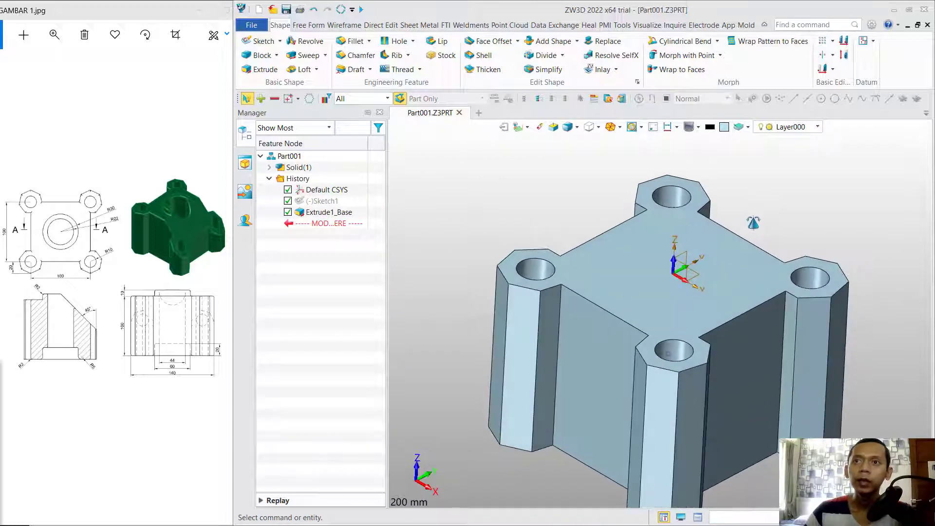
# Sketch an R30 circle at the origin on the base's top face.
pyautogui.click(714, 274)
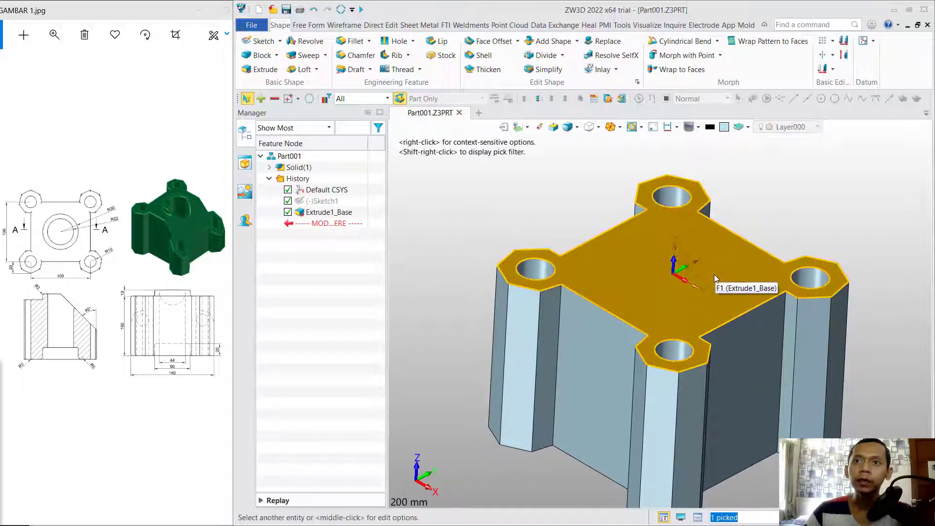
pyautogui.click(259, 41)
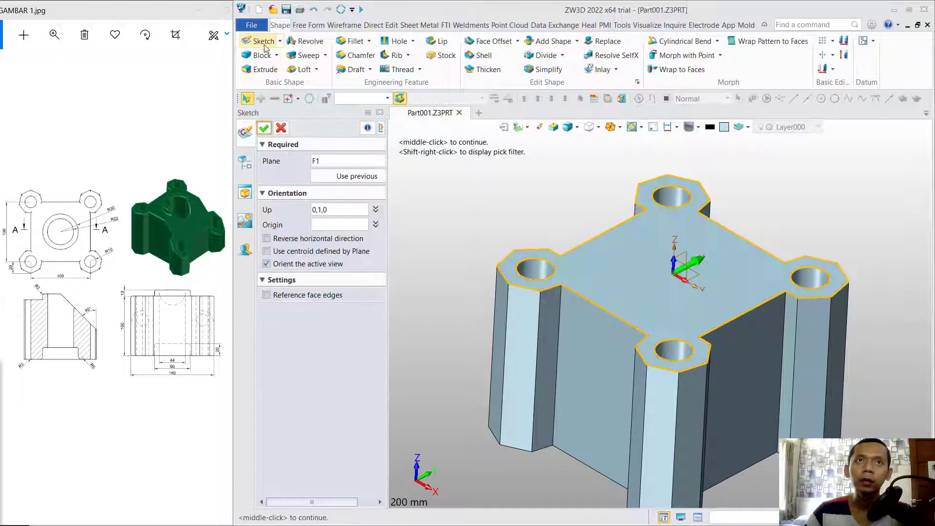
pyautogui.click(263, 128)
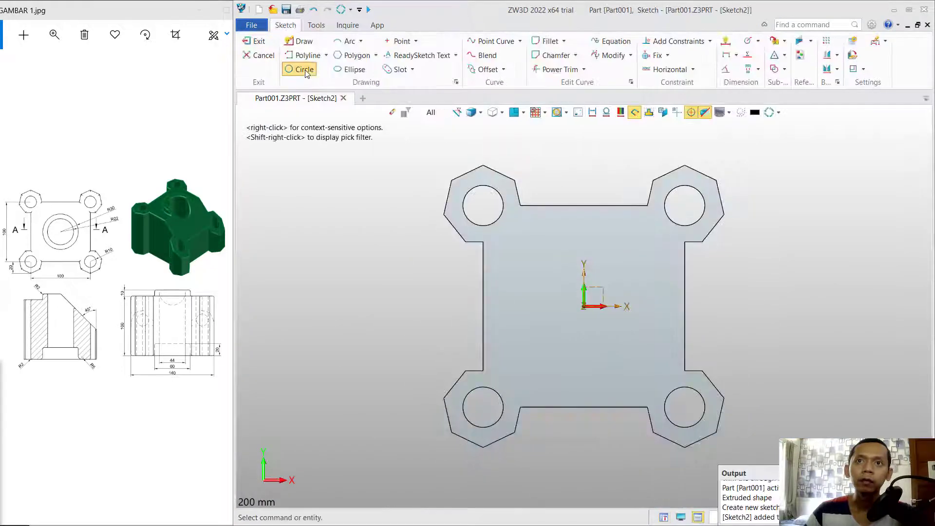
pyautogui.click(304, 70)
pyautogui.click(584, 307)
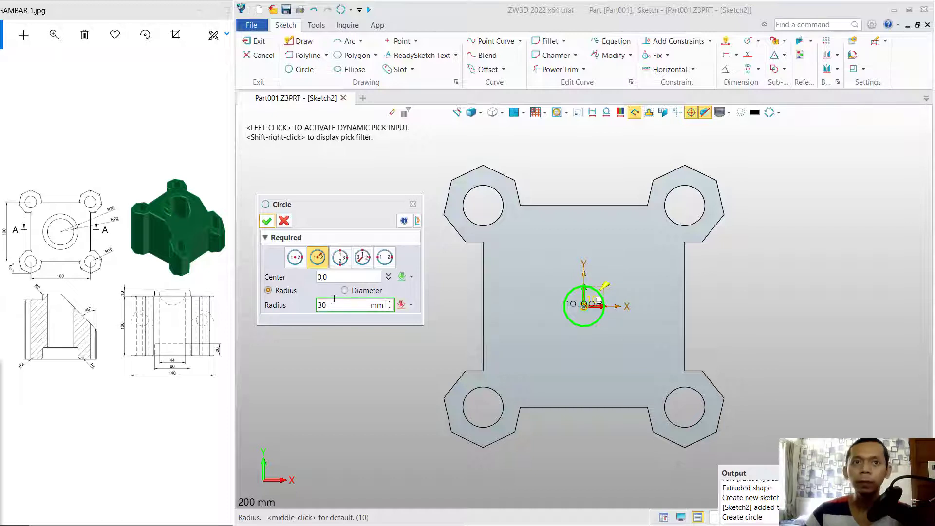
pyautogui.click(267, 221)
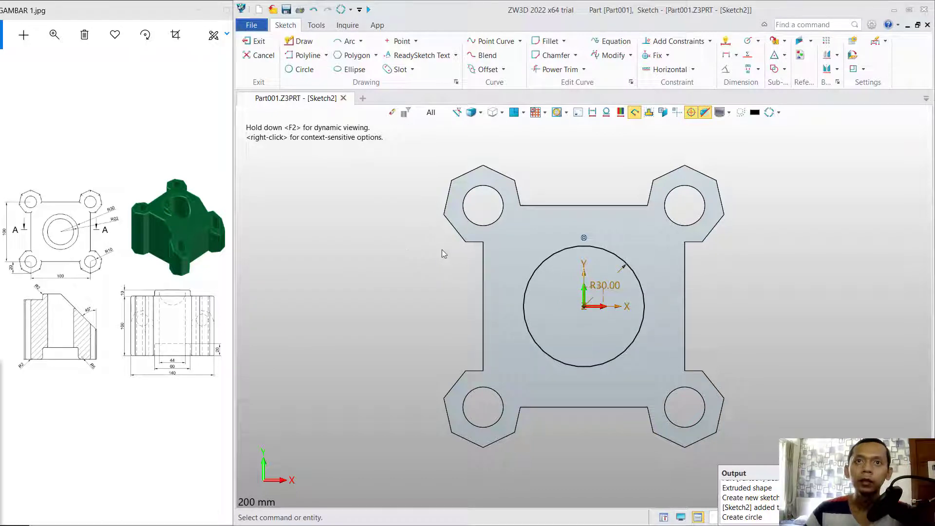
pyautogui.click(256, 41)
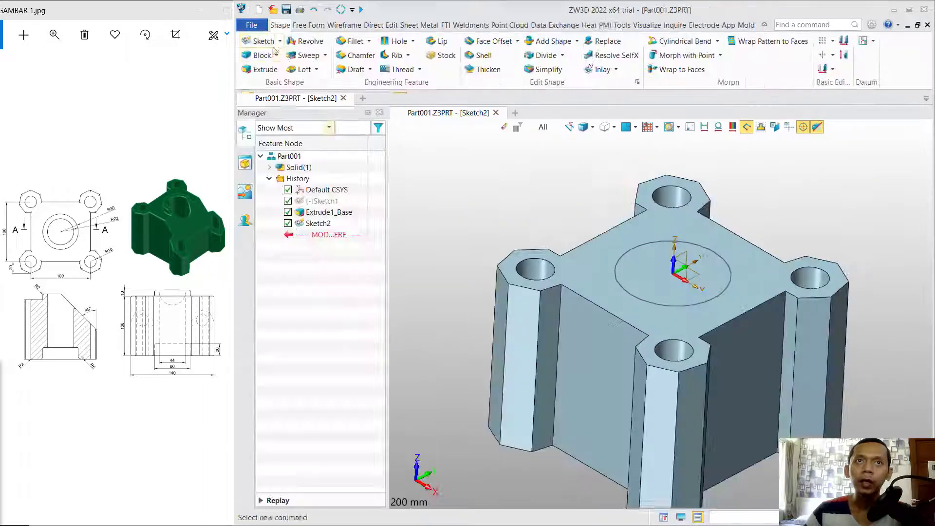
# Extrude the R30 circle upward 10 mm as the boss.
pyautogui.click(269, 71)
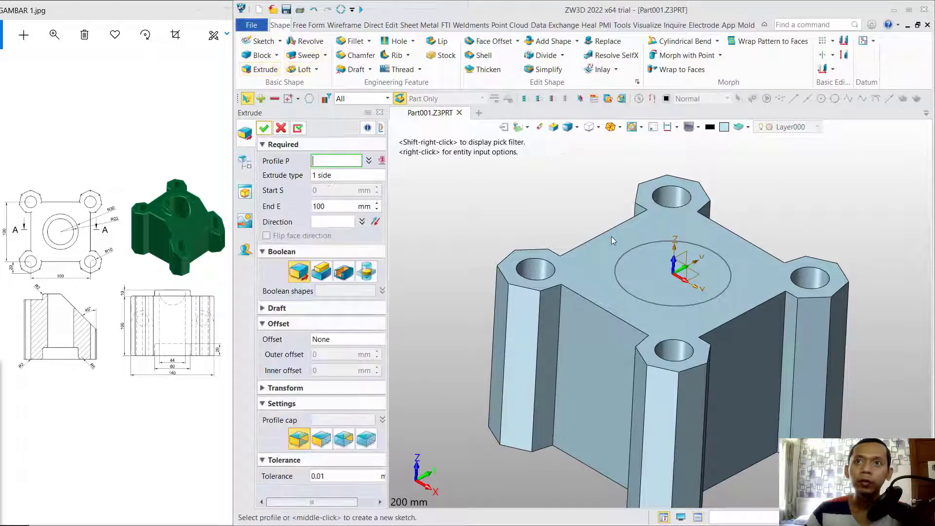
pyautogui.click(628, 259)
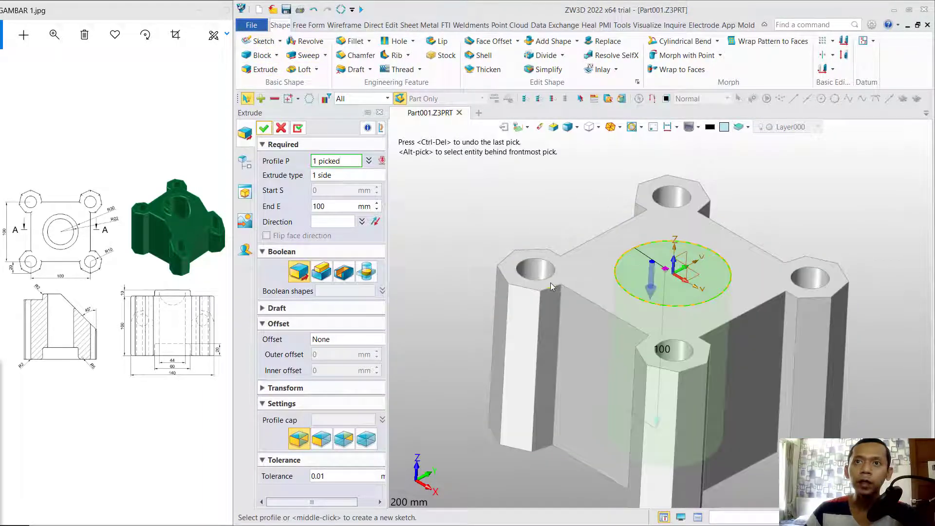
pyautogui.click(653, 289)
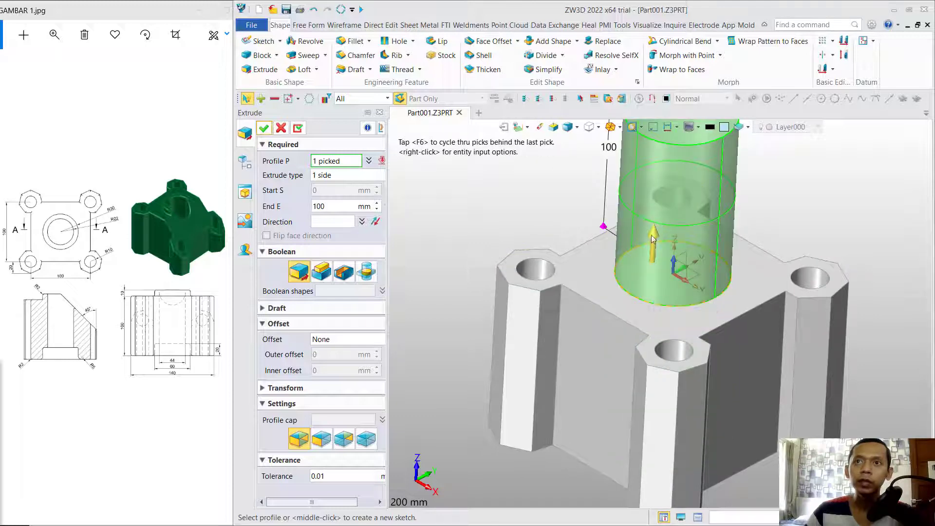
pyautogui.click(323, 205)
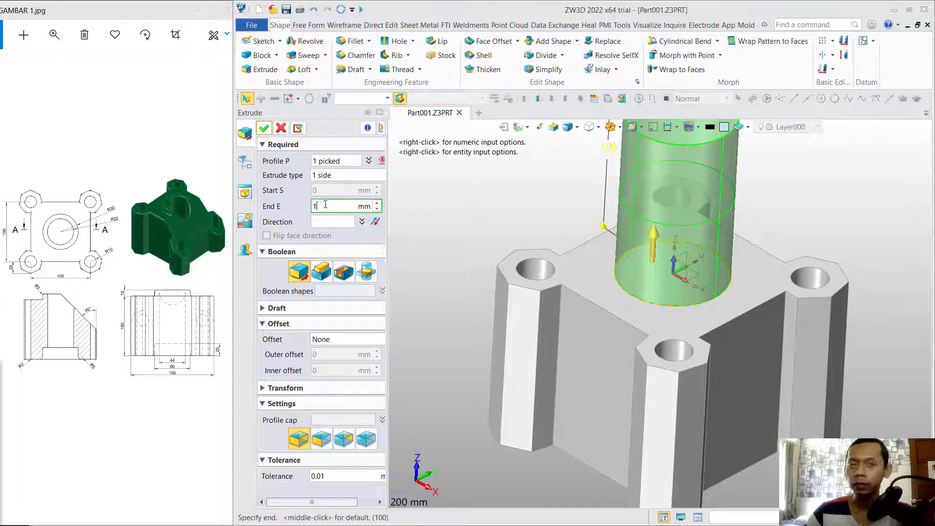
pyautogui.click(261, 128)
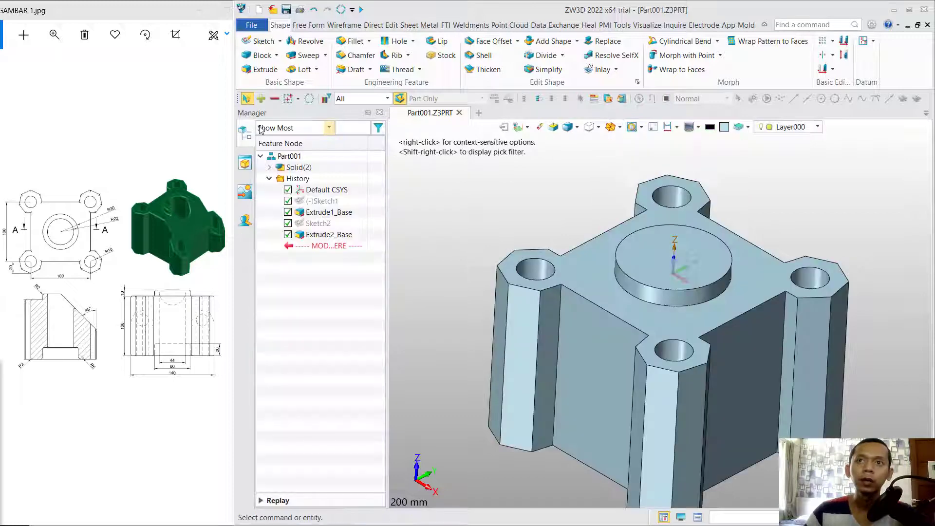
# Sketch an R22 circle at the origin on the boss top face.
pyautogui.click(659, 258)
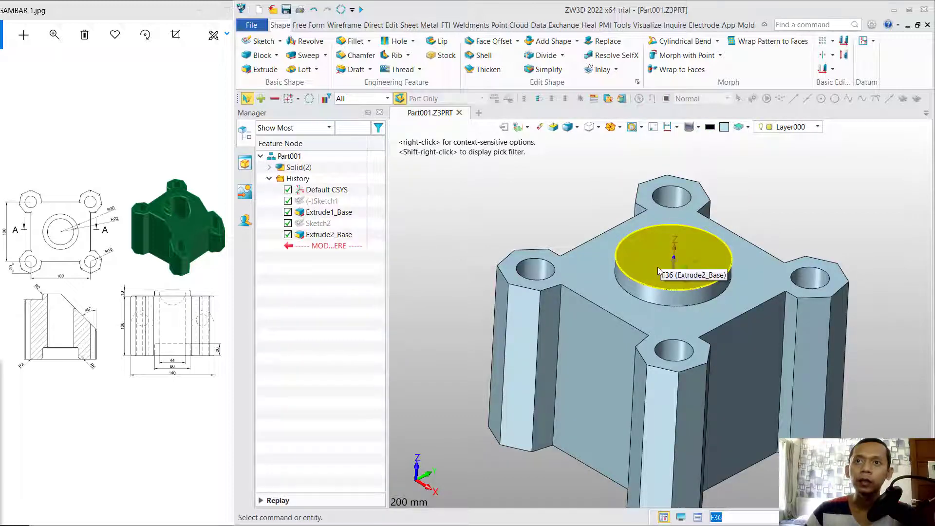
pyautogui.click(658, 271)
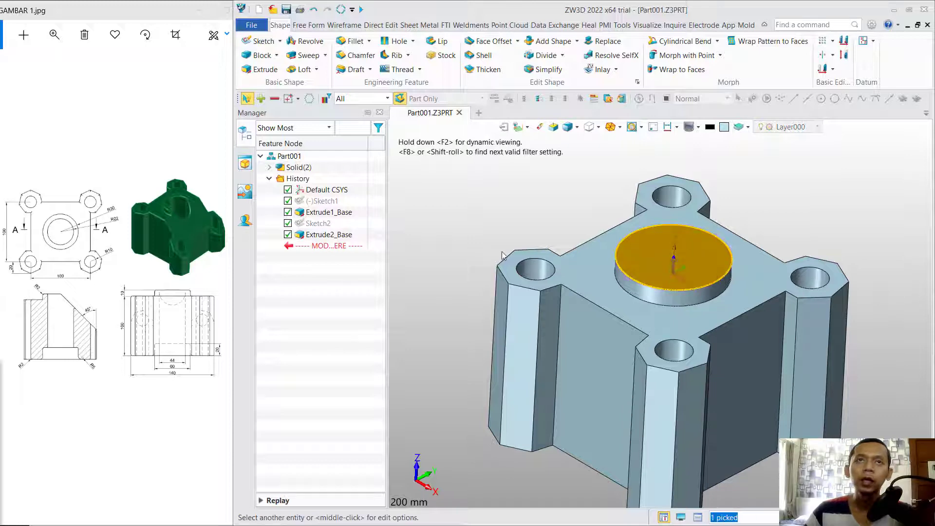
pyautogui.click(264, 42)
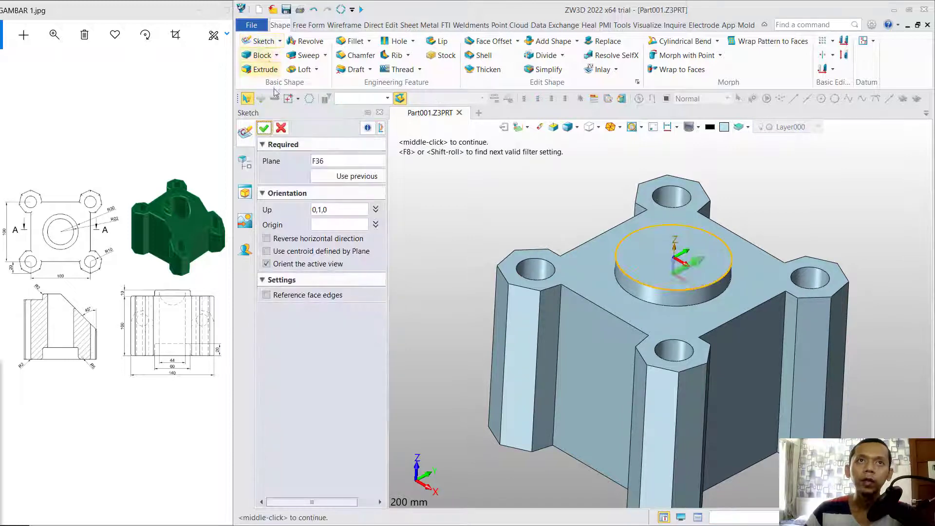
pyautogui.click(265, 128)
pyautogui.click(287, 70)
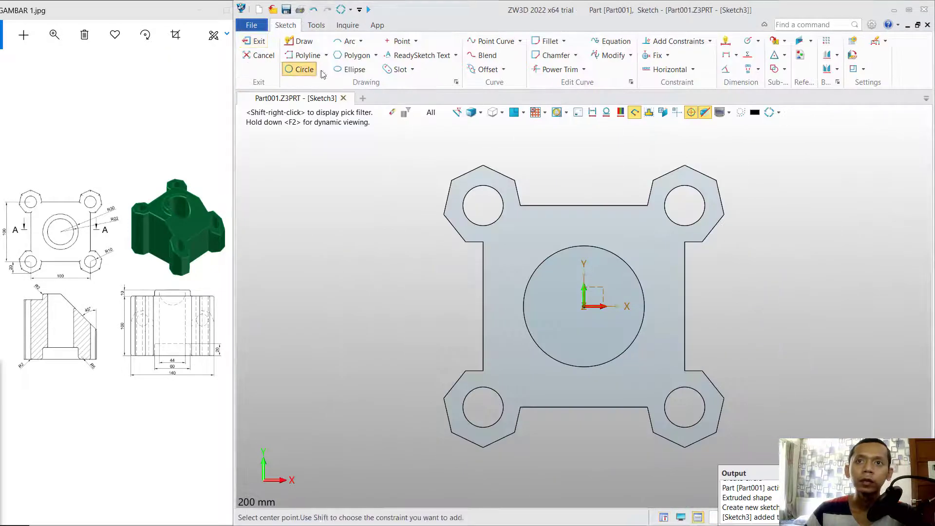
pyautogui.click(586, 306)
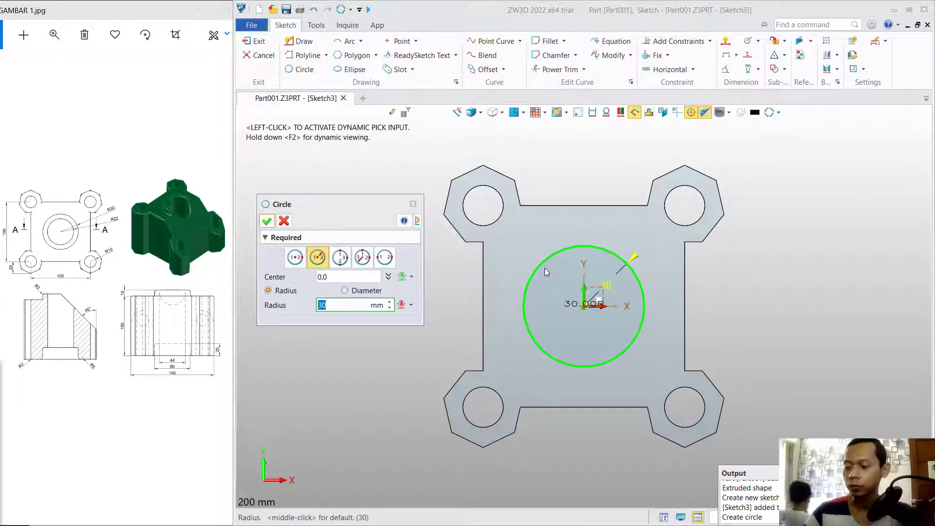
pyautogui.write('22')
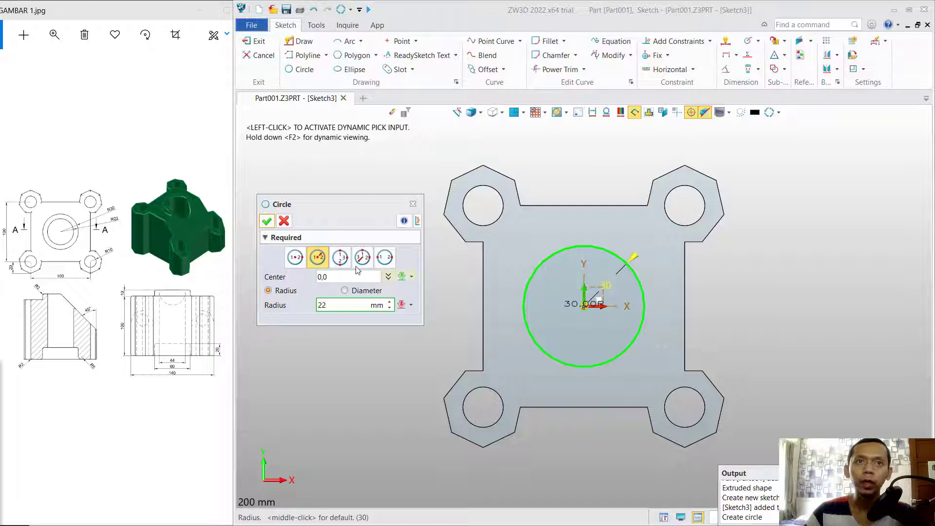
pyautogui.click(267, 221)
pyautogui.click(255, 43)
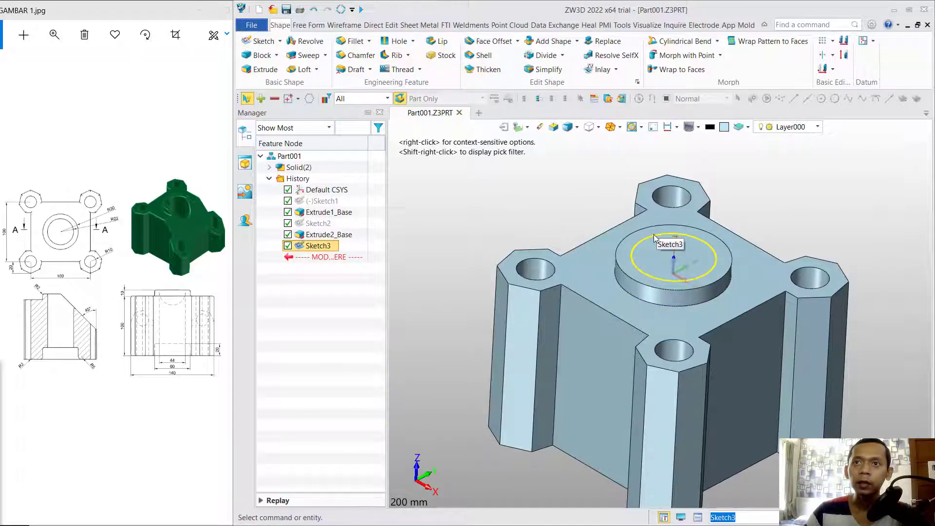
# Extrude the R22 circle downward 150 mm with Remove, cutting through the part.
pyautogui.click(642, 240)
pyautogui.click(265, 70)
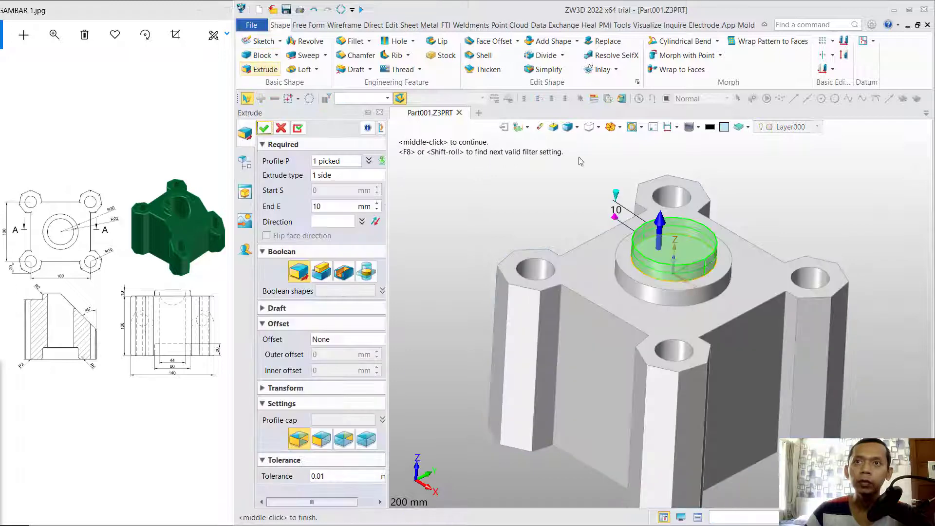
pyautogui.click(659, 224)
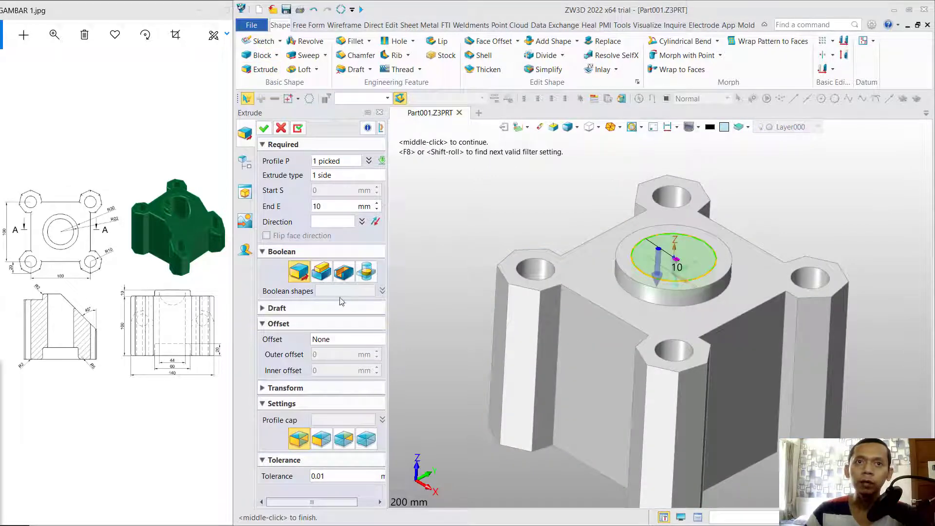
pyautogui.click(343, 271)
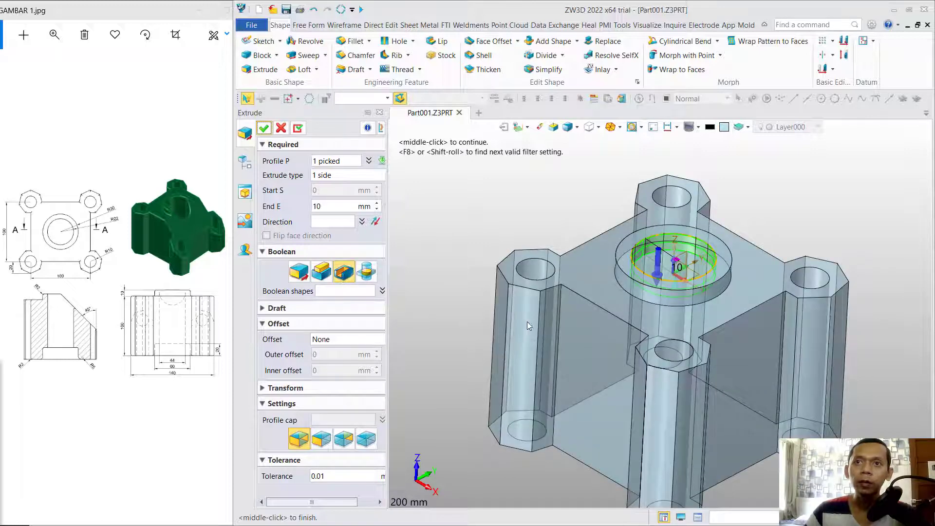
pyautogui.click(330, 209)
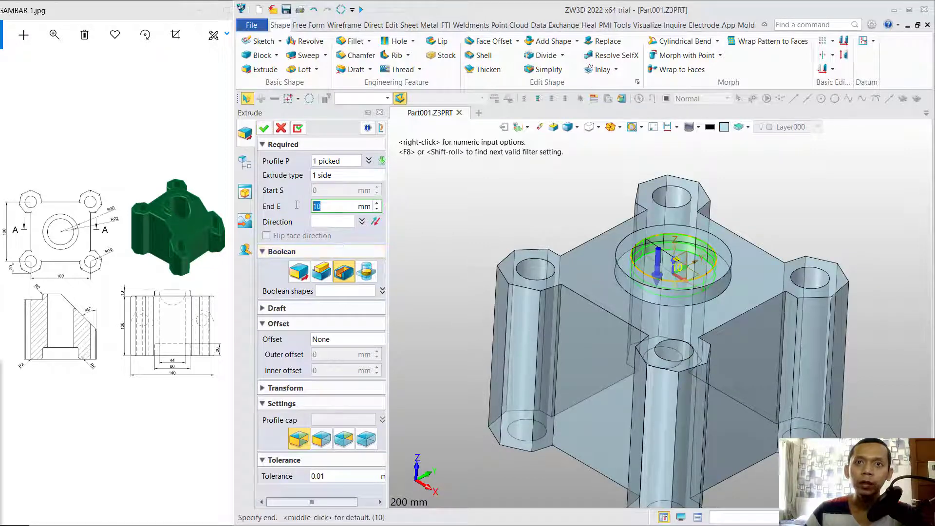
pyautogui.write('15')
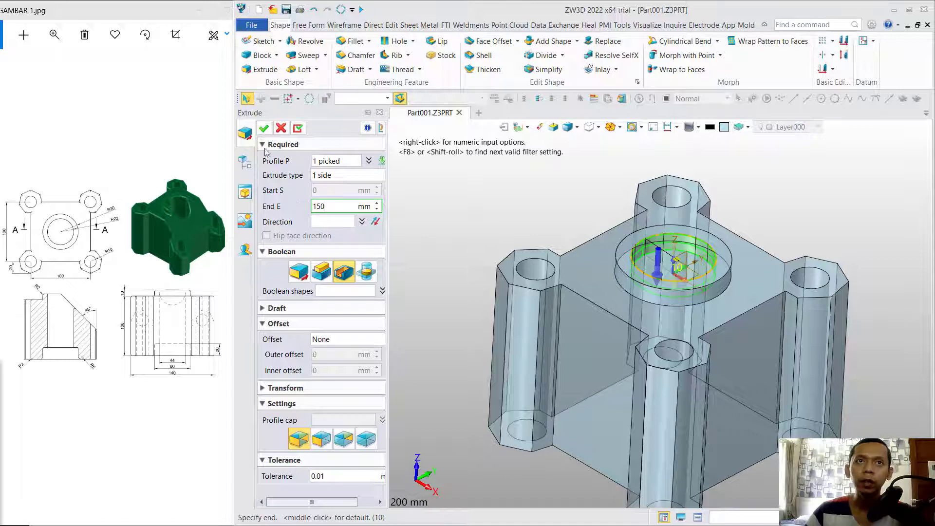
pyautogui.write('0')
pyautogui.click(263, 127)
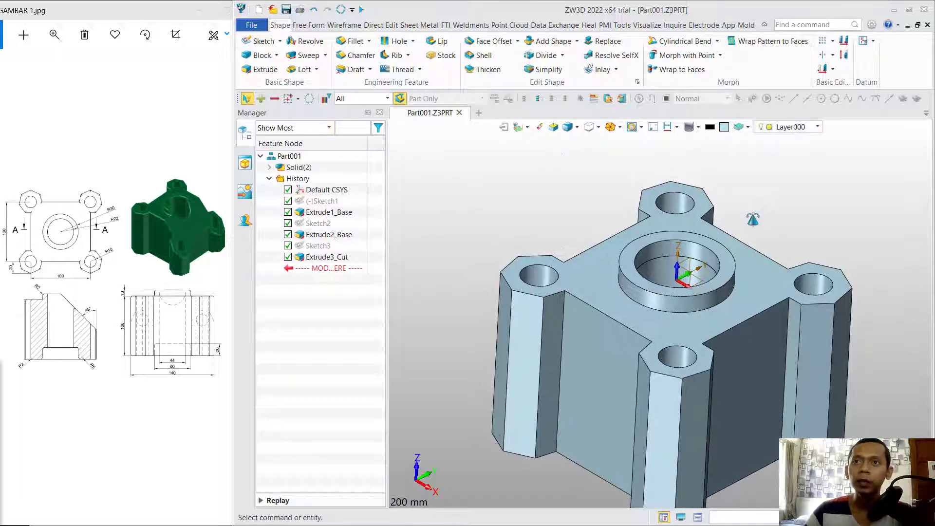
pyautogui.moveTo(753, 219); pyautogui.dragTo(762, 261, button='middle')
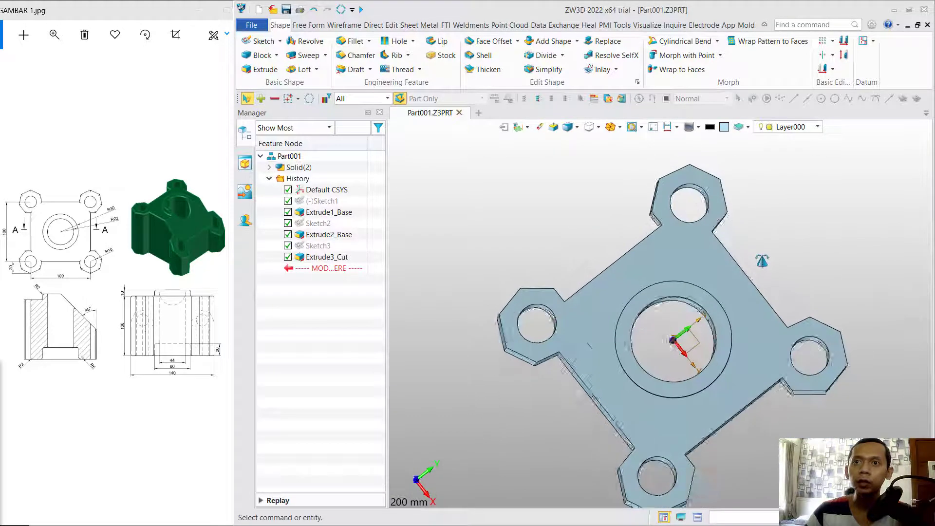
# Add the boss to the base solid with Add Shape, creating Combine1_Add.
pyautogui.moveTo(762, 261); pyautogui.dragTo(760, 208, button='right')
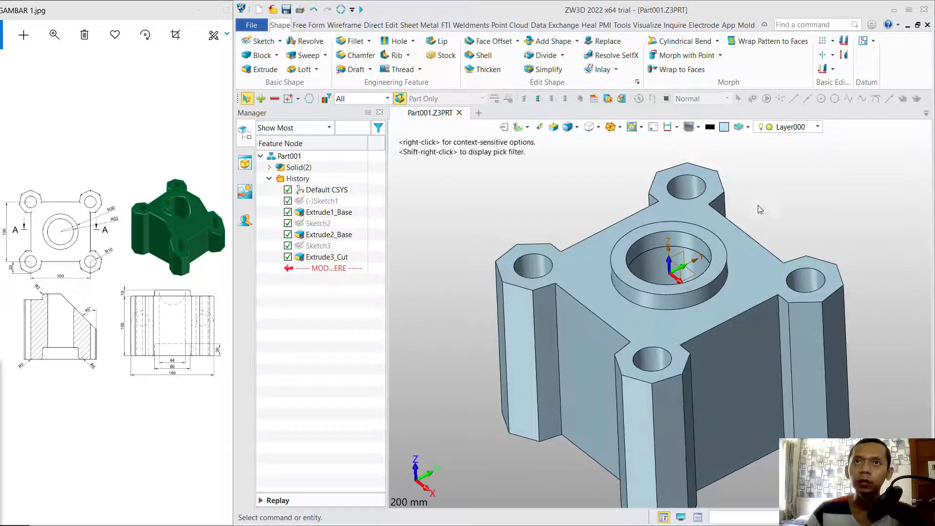
pyautogui.click(532, 41)
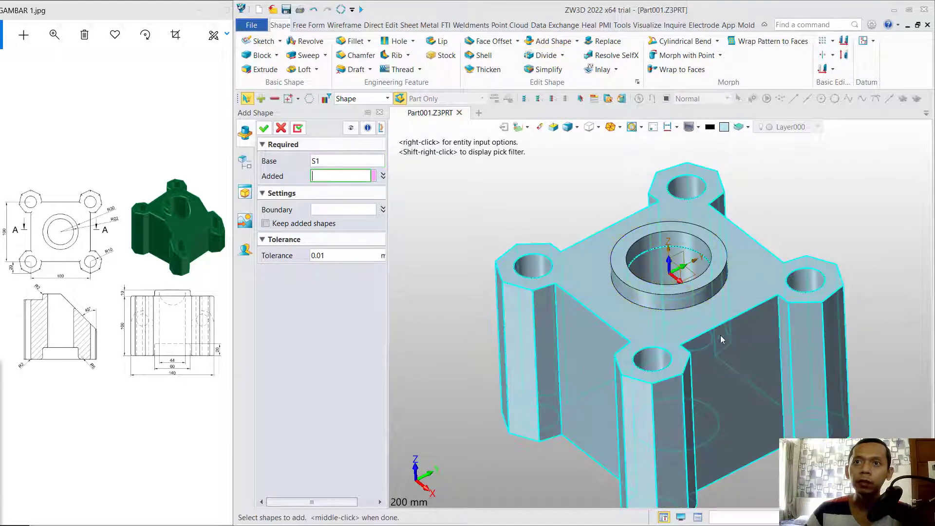
pyautogui.click(646, 294)
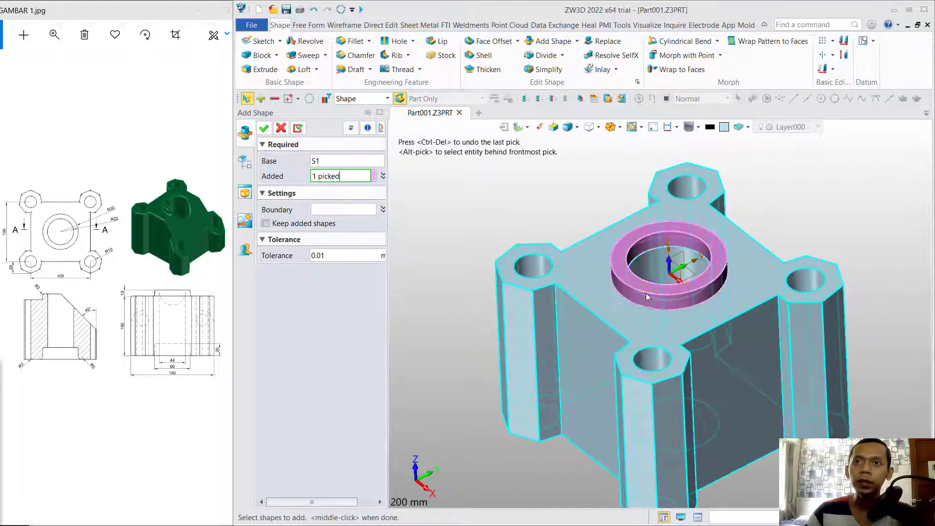
pyautogui.click(264, 127)
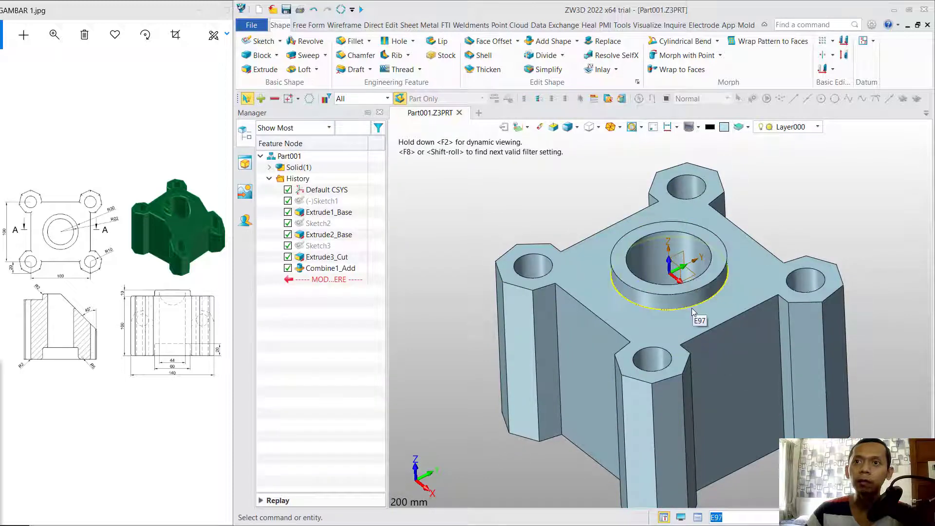
pyautogui.scroll(-1, 777, 230)
pyautogui.scroll(1, 777, 233)
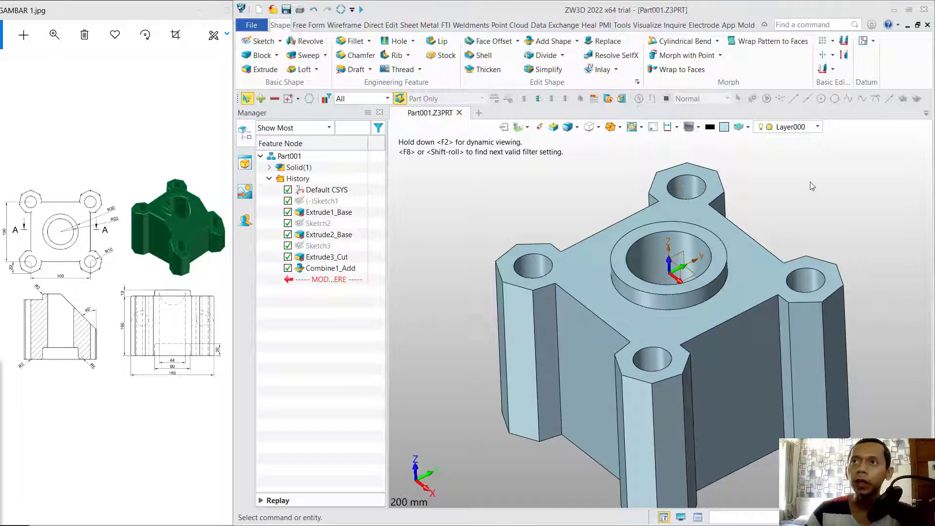
# Create datum plane Plane1 on the bore's top edge, rotated 90° about X and 0° about Y.
pyautogui.click(872, 40)
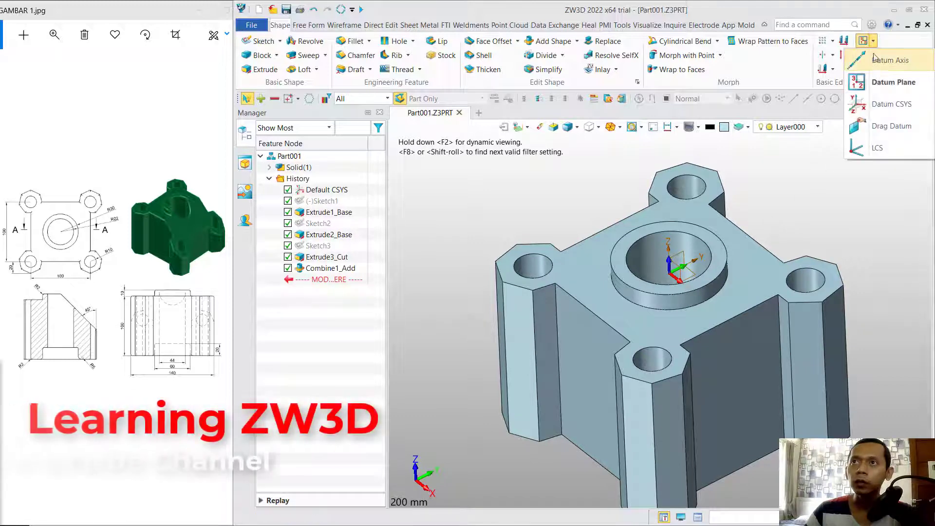
pyautogui.click(890, 84)
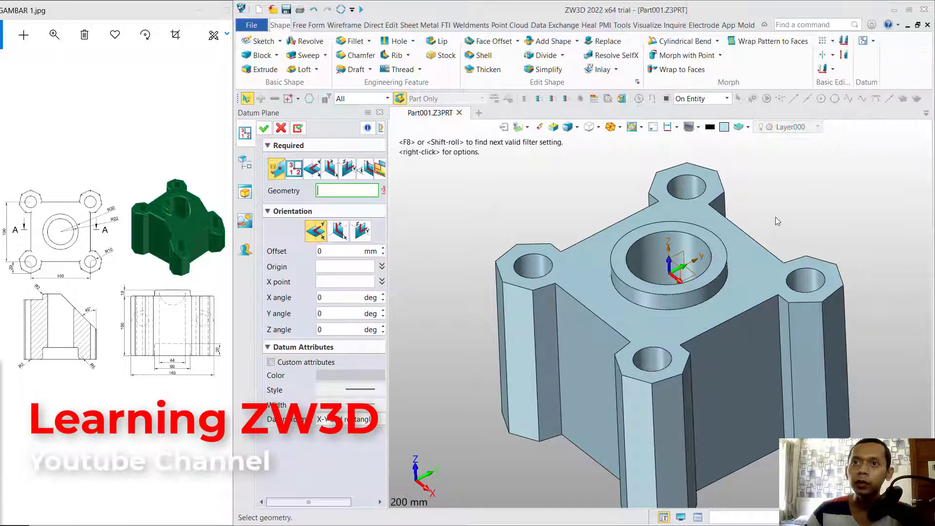
pyautogui.click(668, 260)
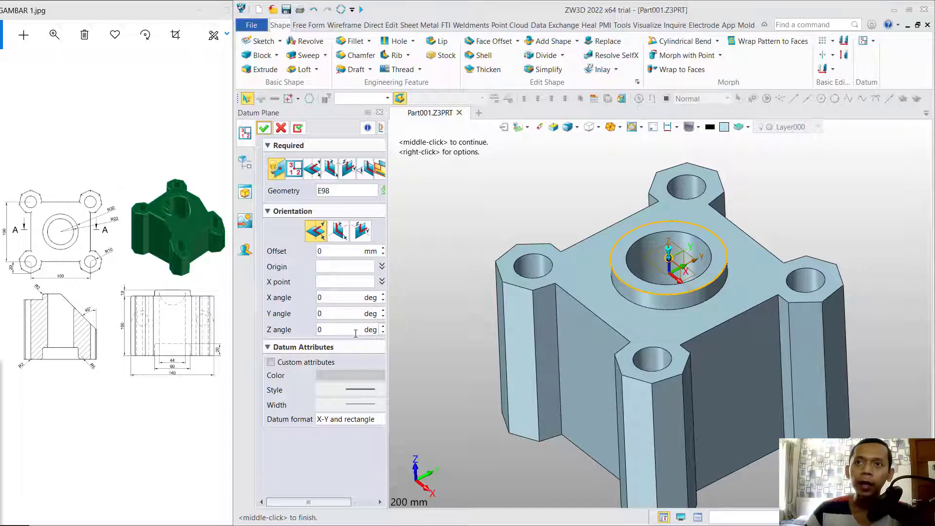
pyautogui.click(344, 297)
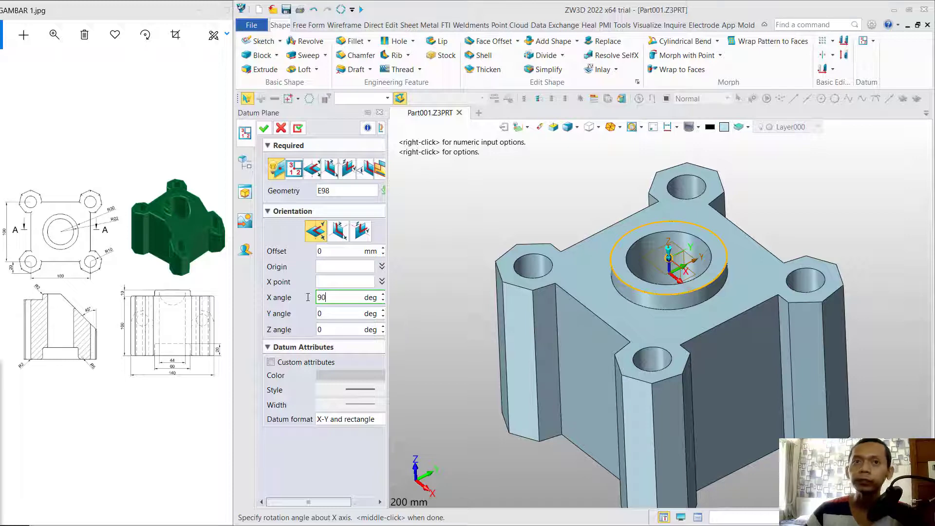
pyautogui.click(328, 312)
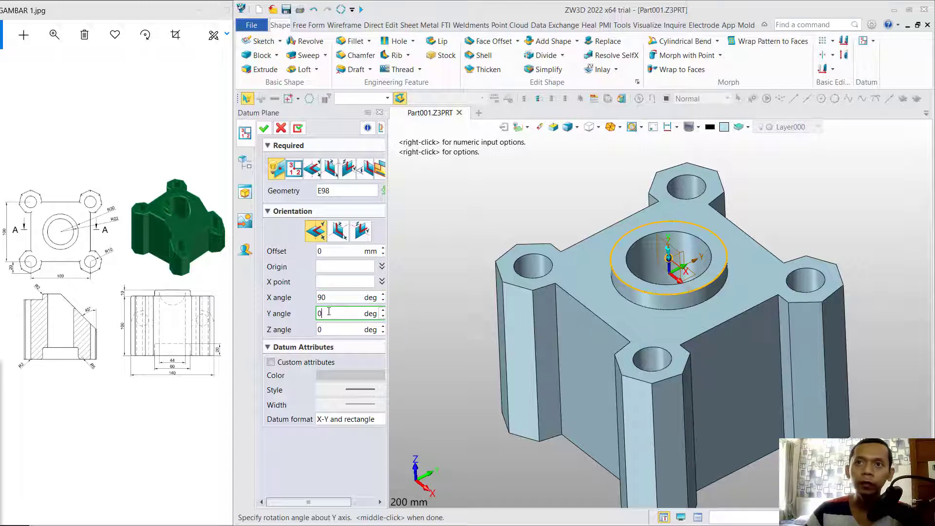
pyautogui.click(263, 128)
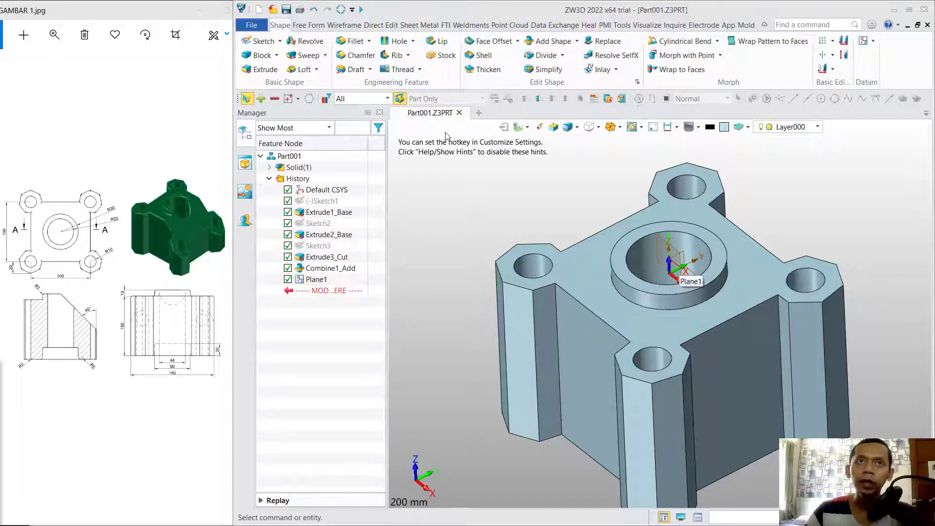
pyautogui.click(260, 41)
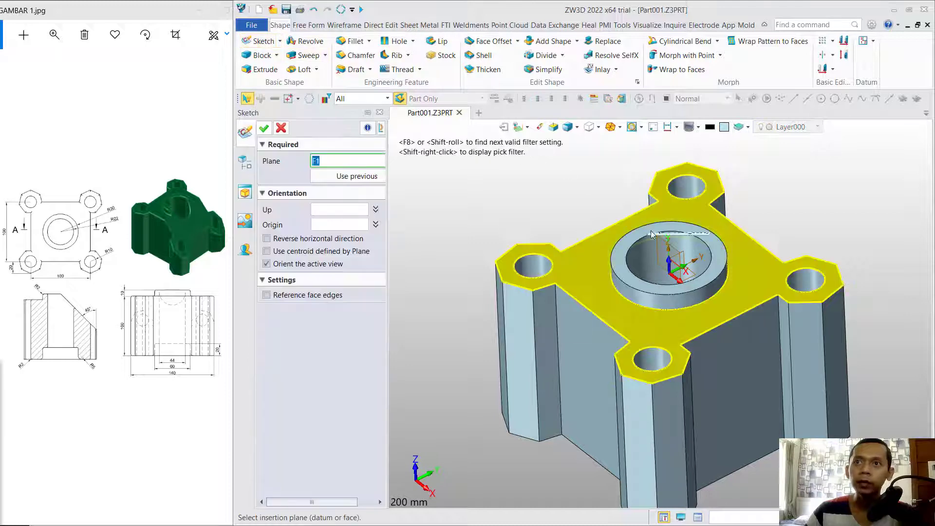
# Start Sketch4 on Plane1 and draw a closed polyline triangle from the origin.
pyautogui.click(662, 257)
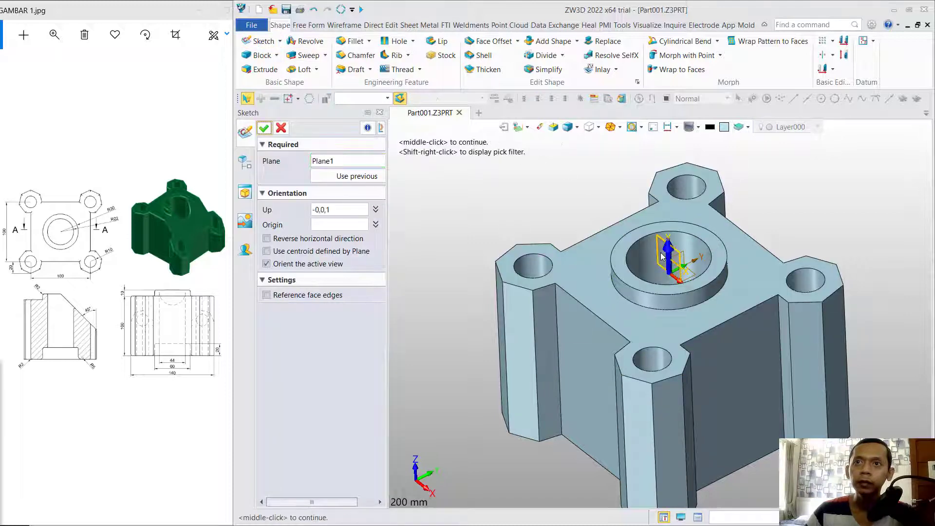
pyautogui.click(263, 128)
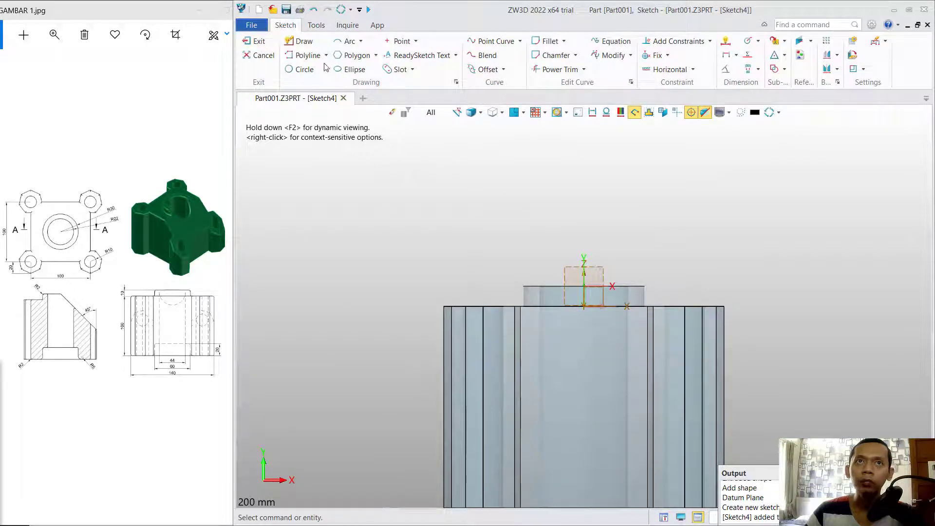
pyautogui.click(326, 55)
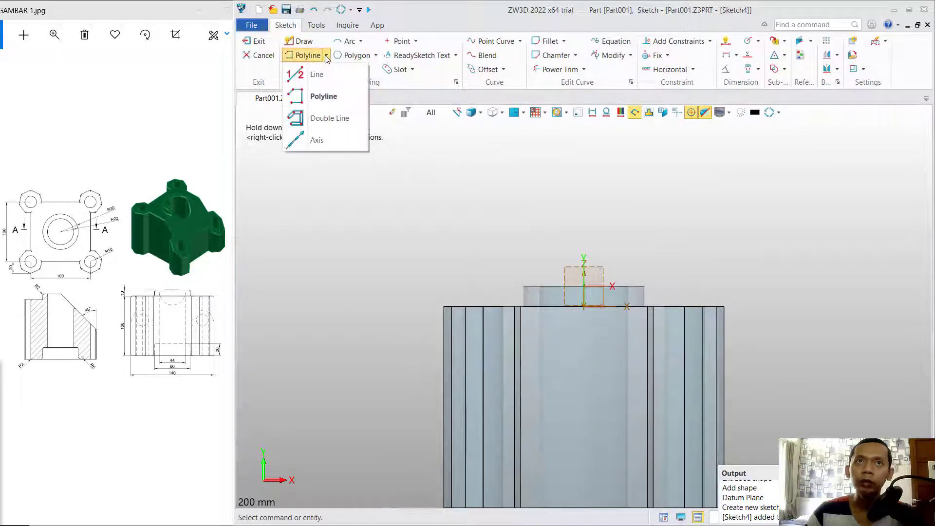
pyautogui.click(323, 97)
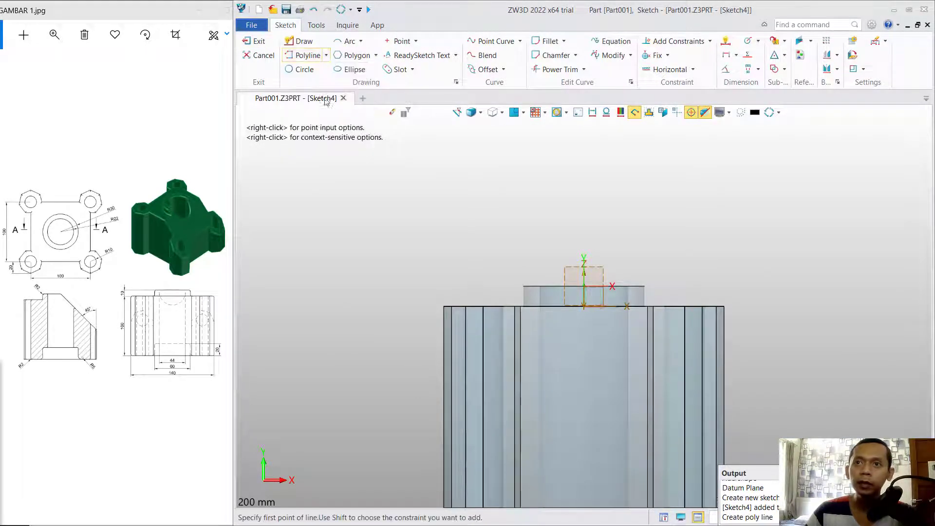
pyautogui.click(588, 285)
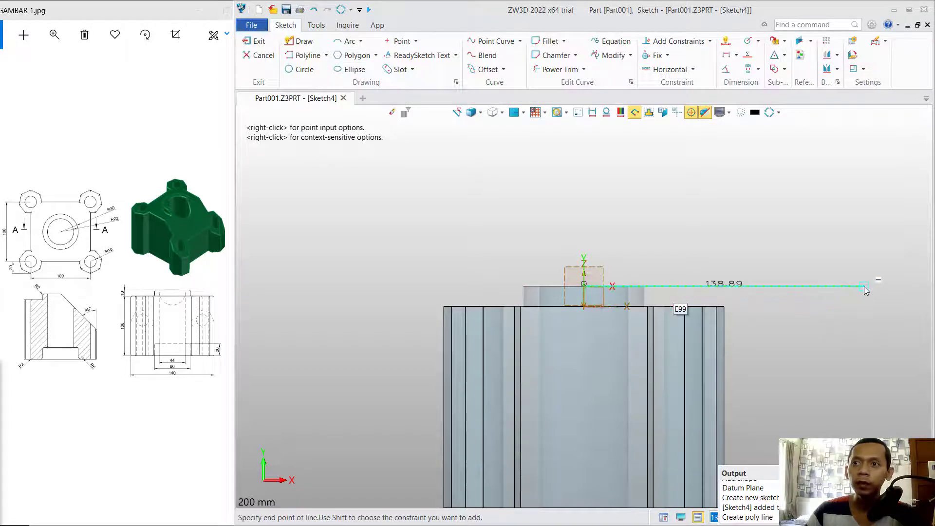
pyautogui.click(864, 286)
pyautogui.click(864, 409)
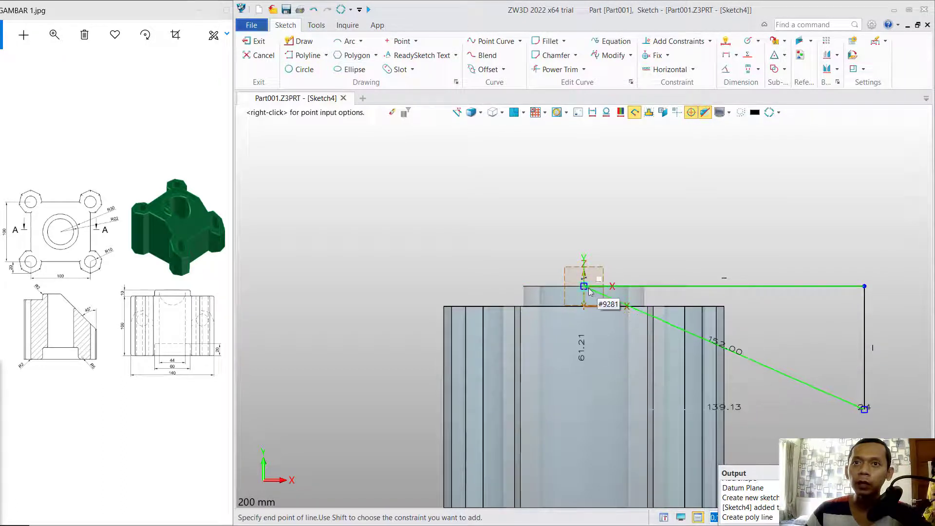
pyautogui.click(589, 289)
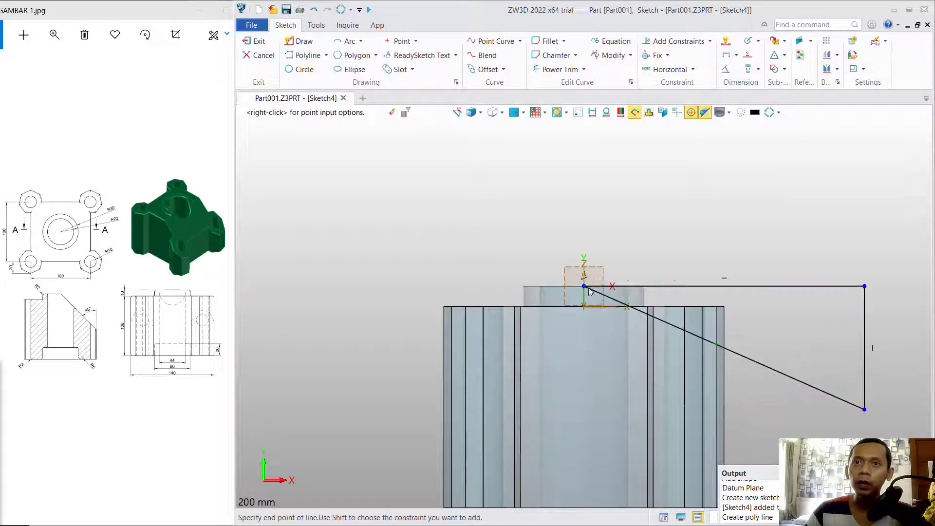
# Dimension the triangle's diagonal at 45° to its top edge and exit the sketch.
pyautogui.click(727, 44)
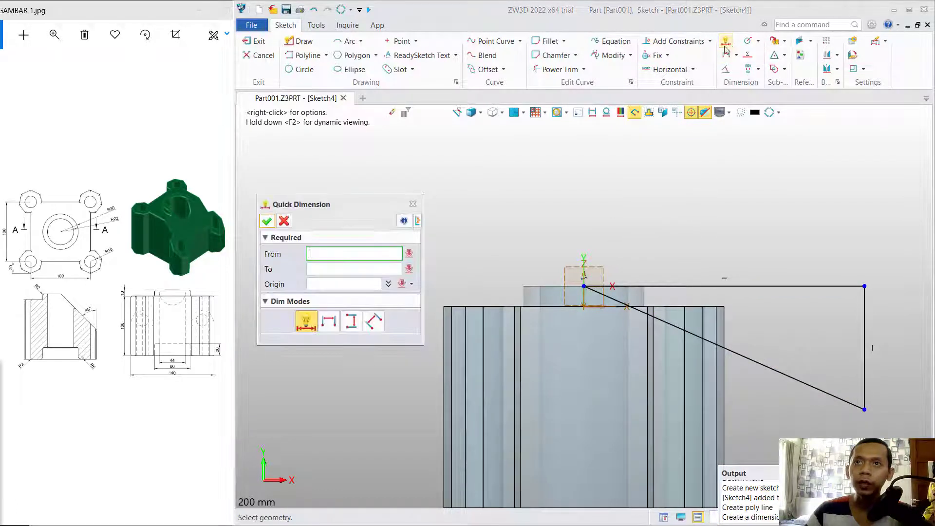
pyautogui.click(670, 287)
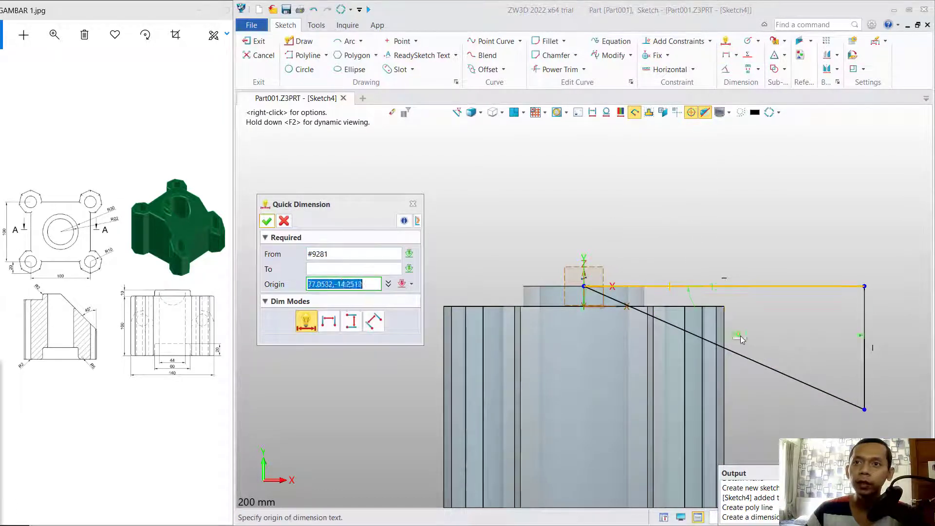
pyautogui.click(739, 352)
pyautogui.click(749, 318)
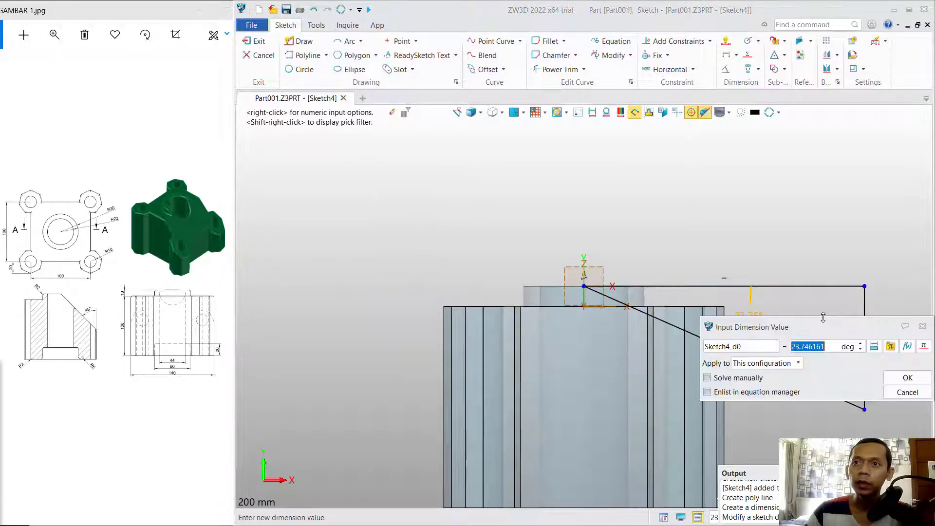
pyautogui.write('45')
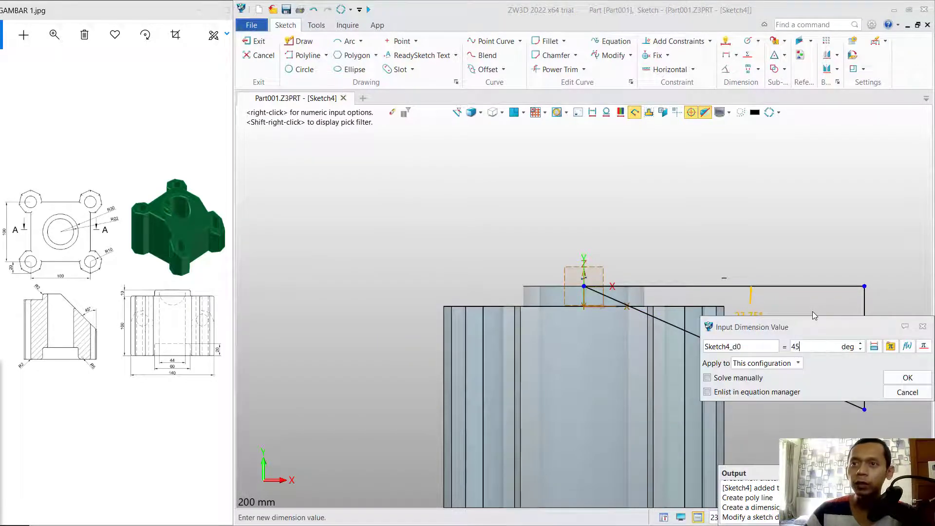
pyautogui.press('Return')
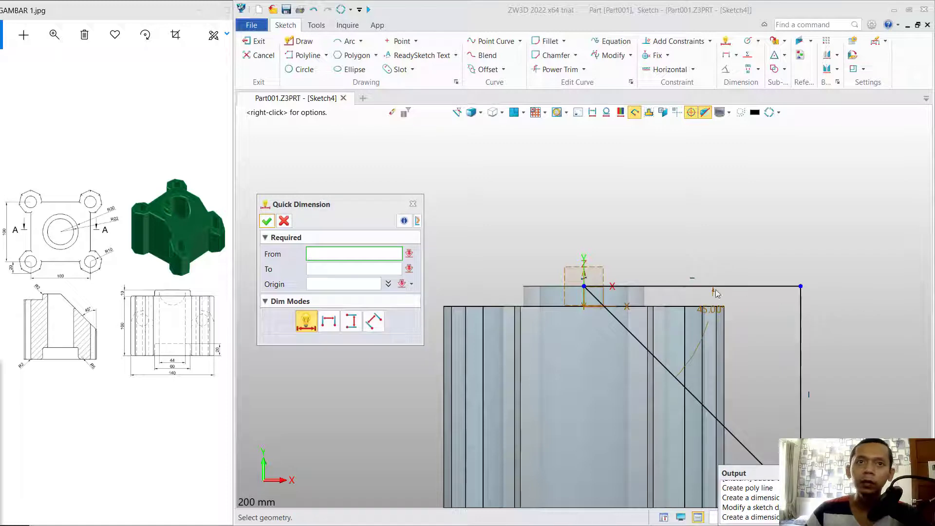
pyautogui.click(267, 220)
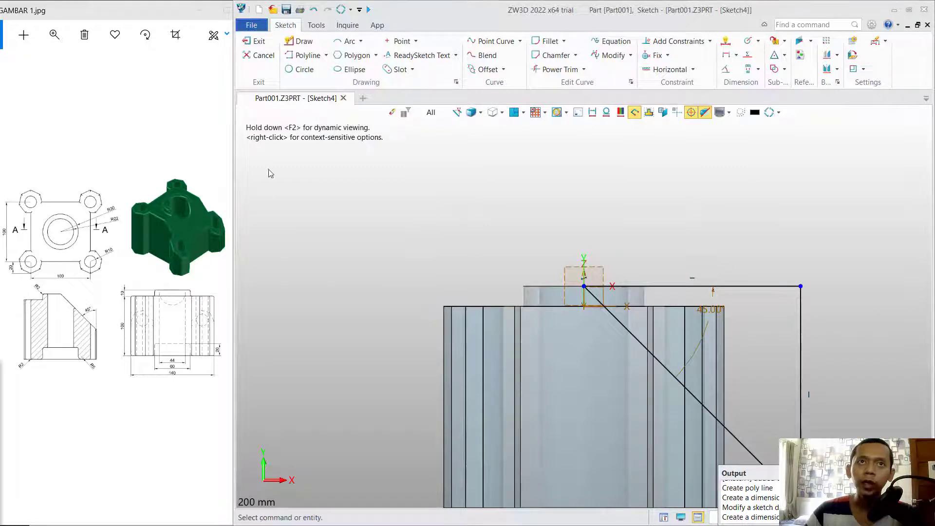
pyautogui.click(255, 40)
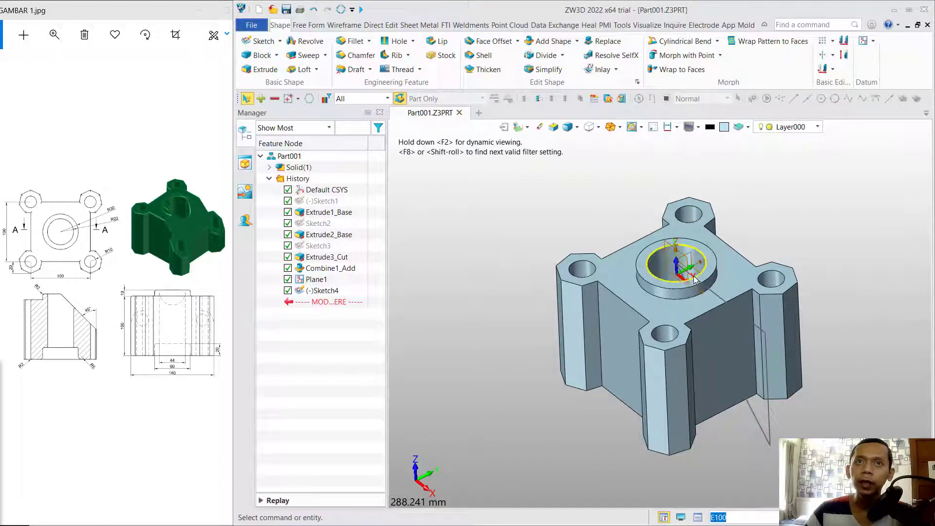
# Cut Sketch4 symmetrically 150 mm through the part to remove the 45° wedge.
pyautogui.click(264, 71)
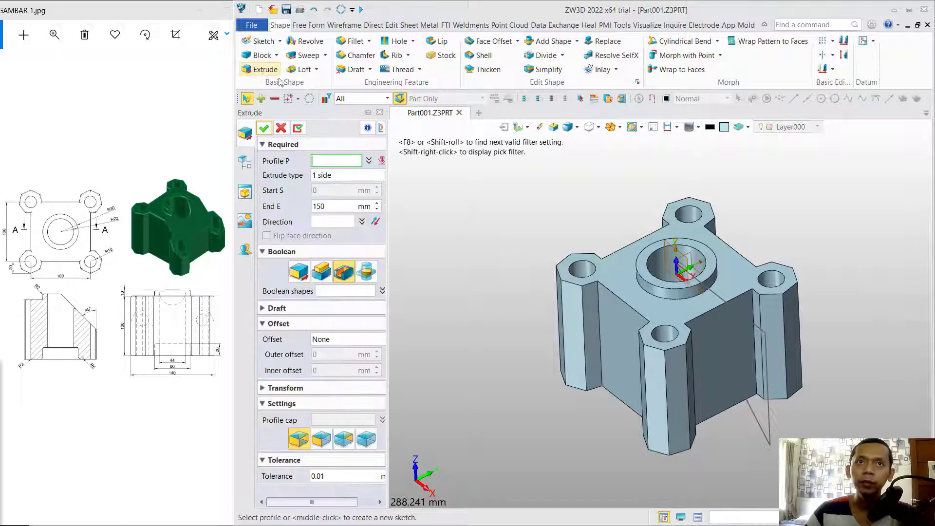
pyautogui.click(348, 273)
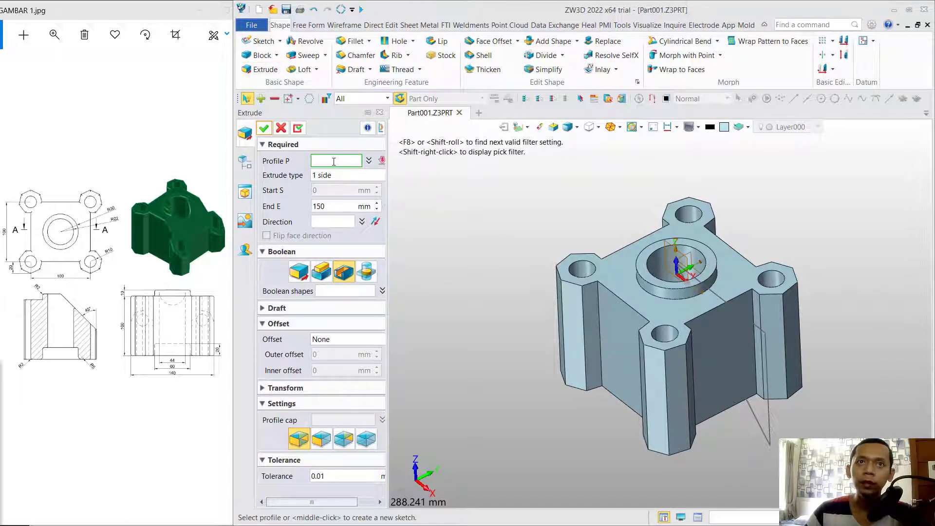
pyautogui.click(752, 423)
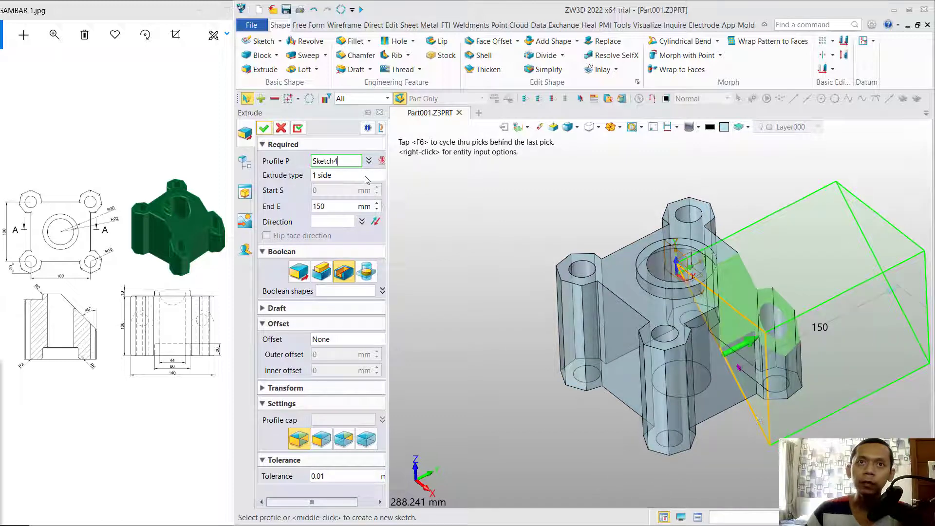
pyautogui.click(367, 179)
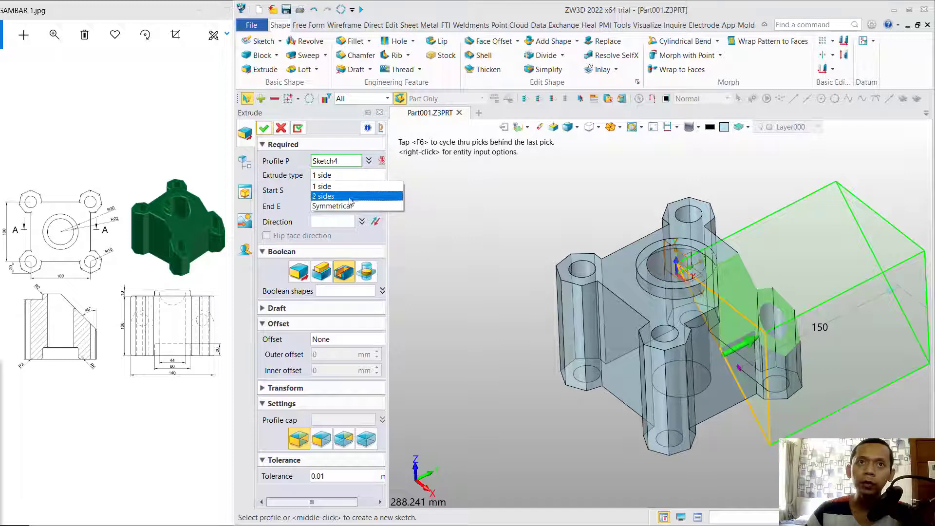
pyautogui.click(344, 206)
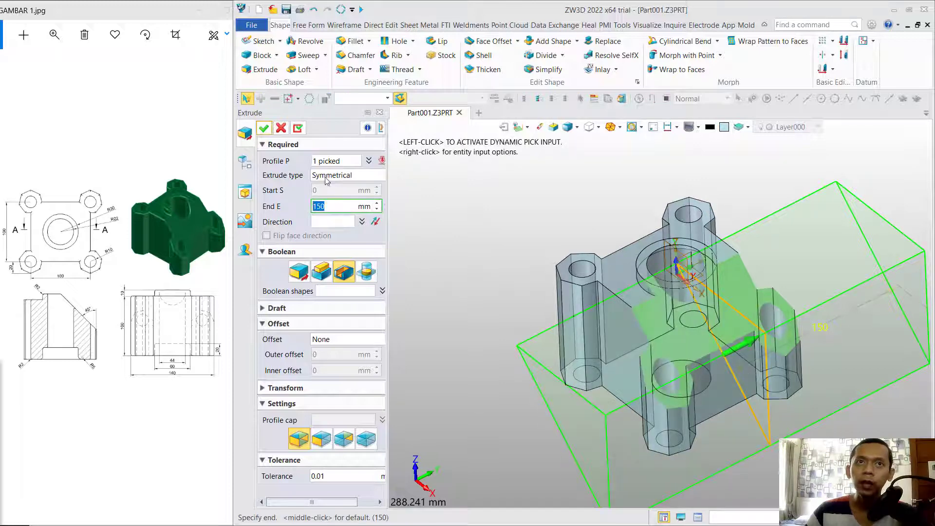
pyautogui.click(264, 127)
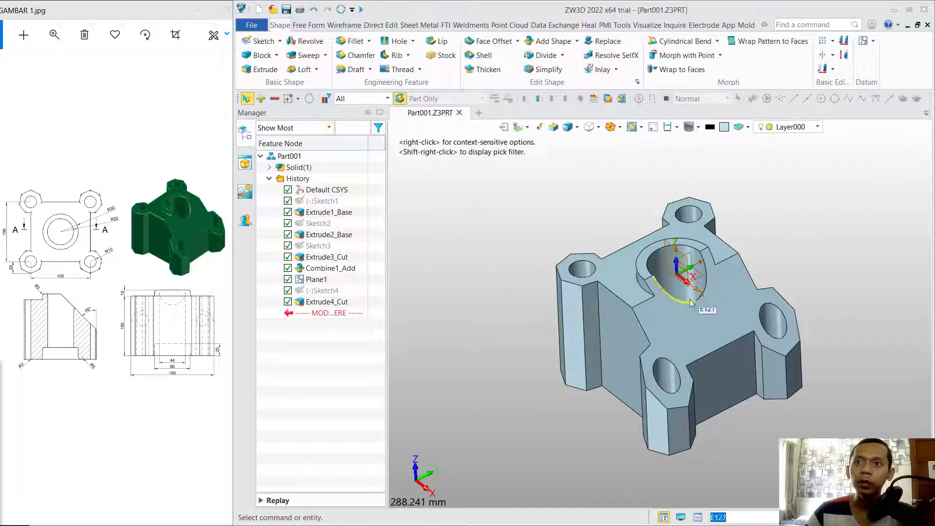
# On the base's bottom face, sketch an R30 circle centred on the origin and exit.
pyautogui.moveTo(794, 298); pyautogui.dragTo(801, 196, button='middle')
pyautogui.click(730, 354)
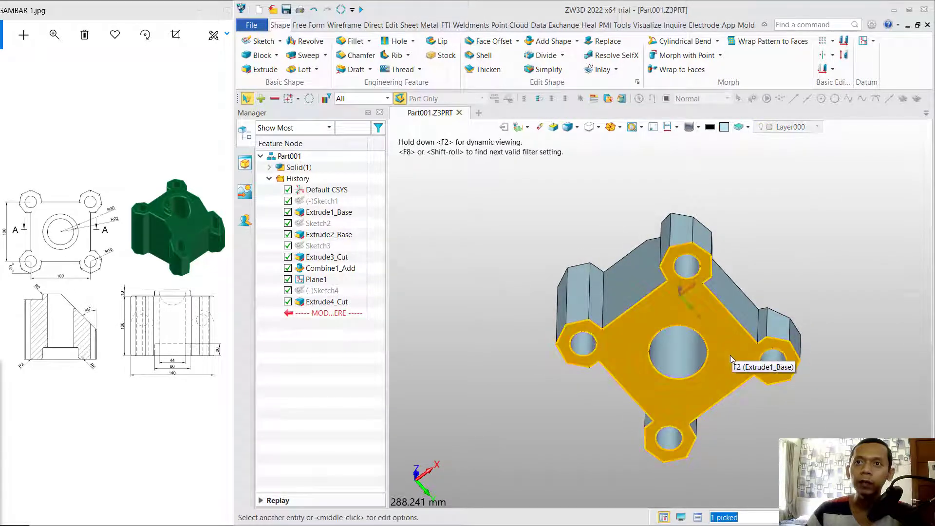
pyautogui.click(260, 41)
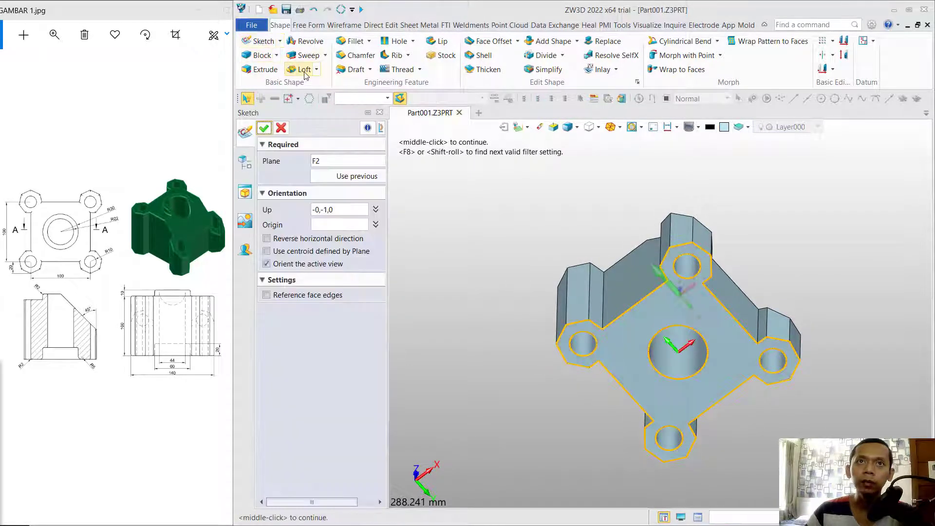
pyautogui.click(264, 128)
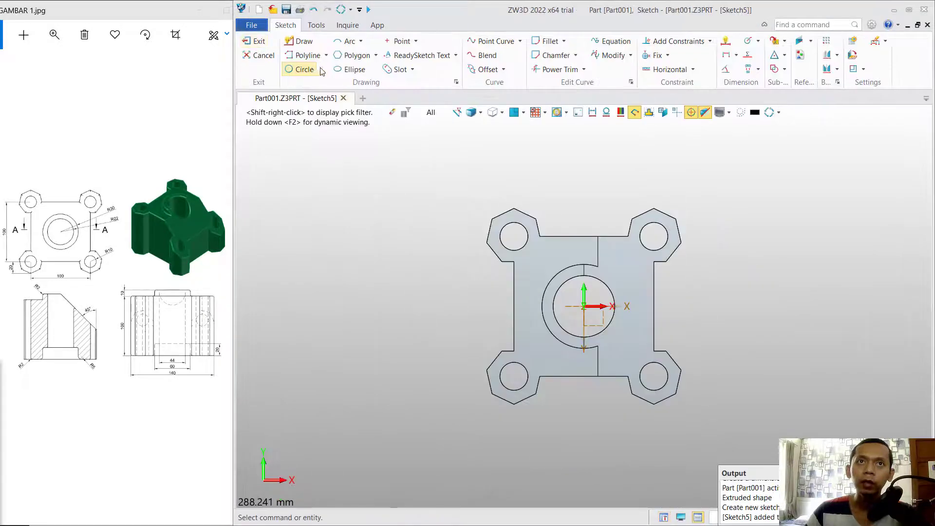
pyautogui.click(302, 69)
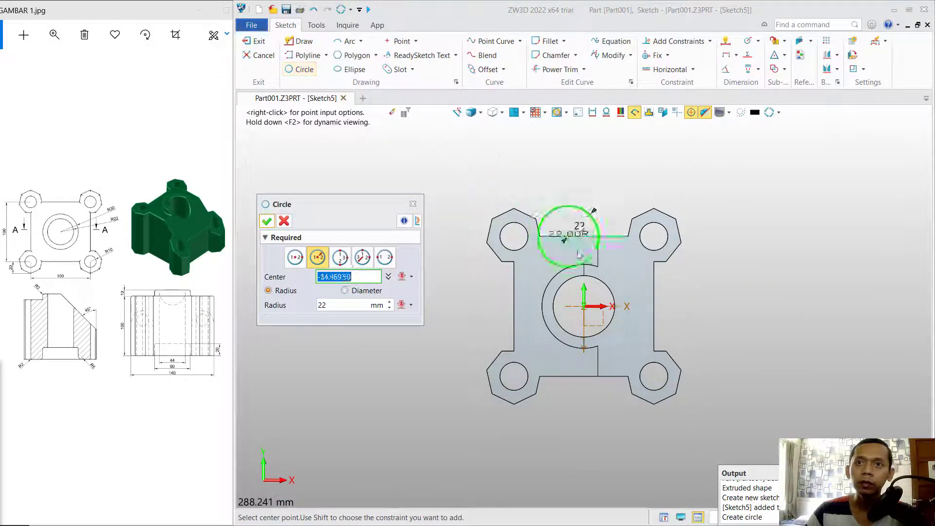
pyautogui.click(584, 305)
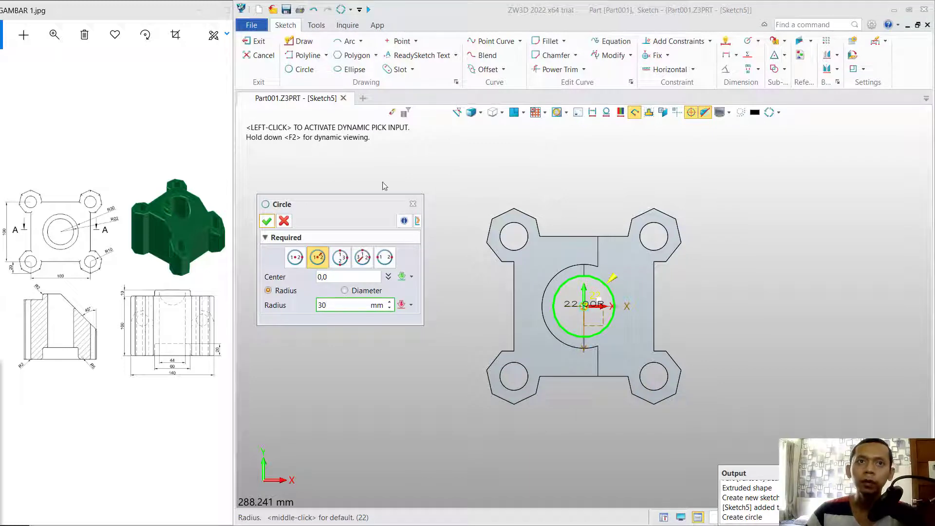
pyautogui.click(267, 221)
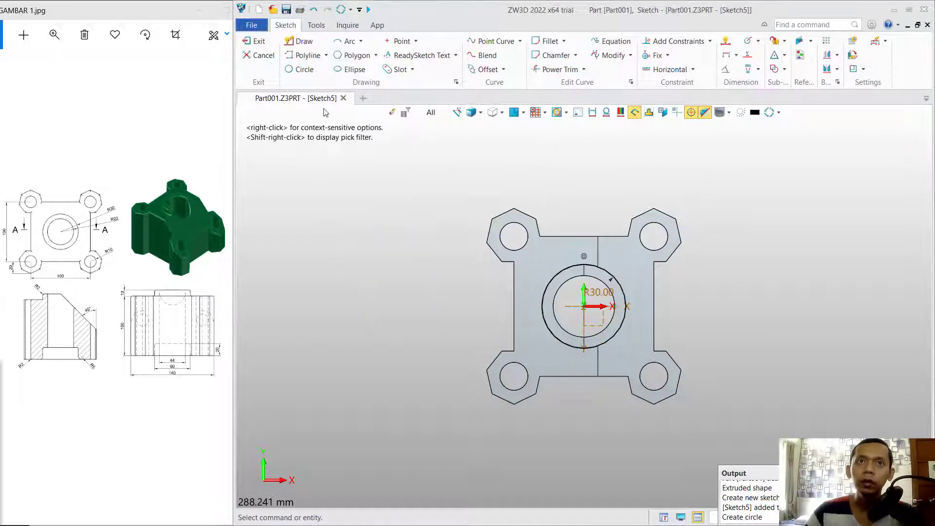
pyautogui.click(255, 42)
# Extrude-cut the Sketch5 R30 circle one-sided to recess a counterbore around the bore.
pyautogui.click(267, 70)
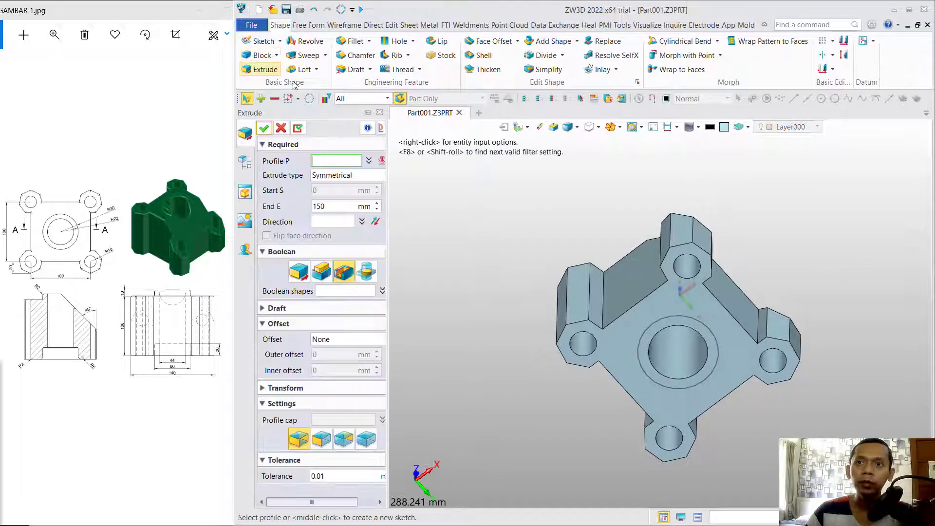
pyautogui.click(658, 326)
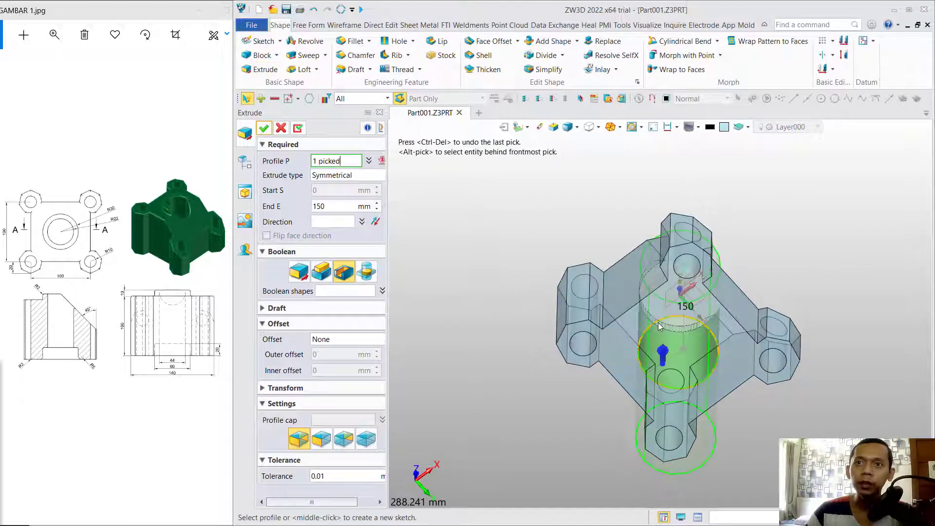
pyautogui.click(361, 180)
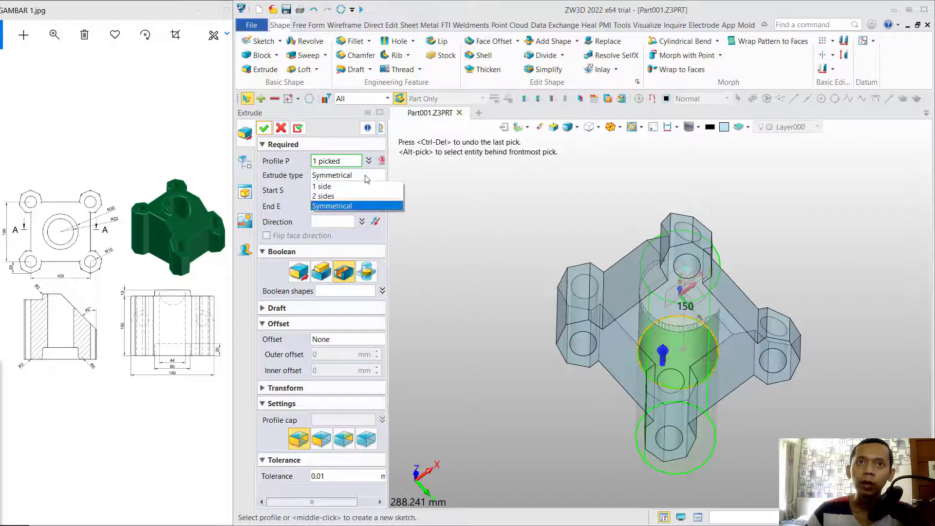
pyautogui.click(360, 184)
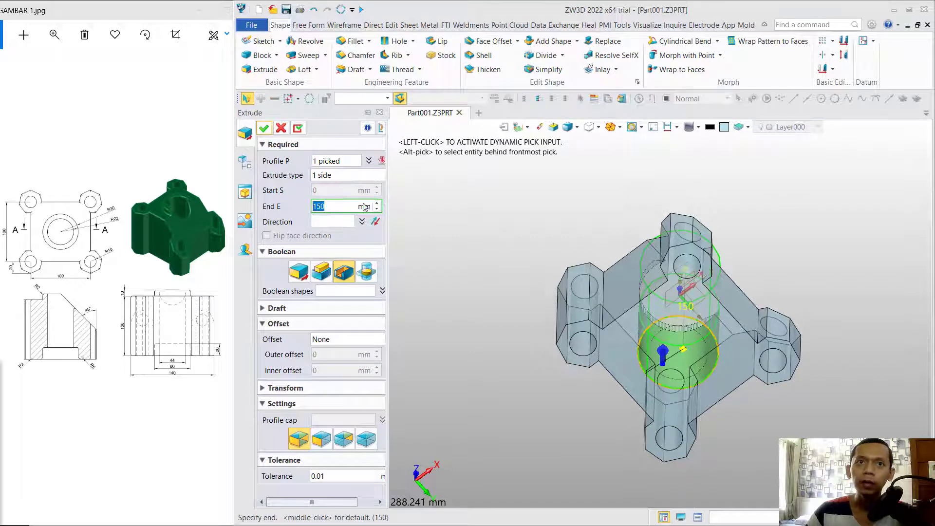
pyautogui.click(344, 273)
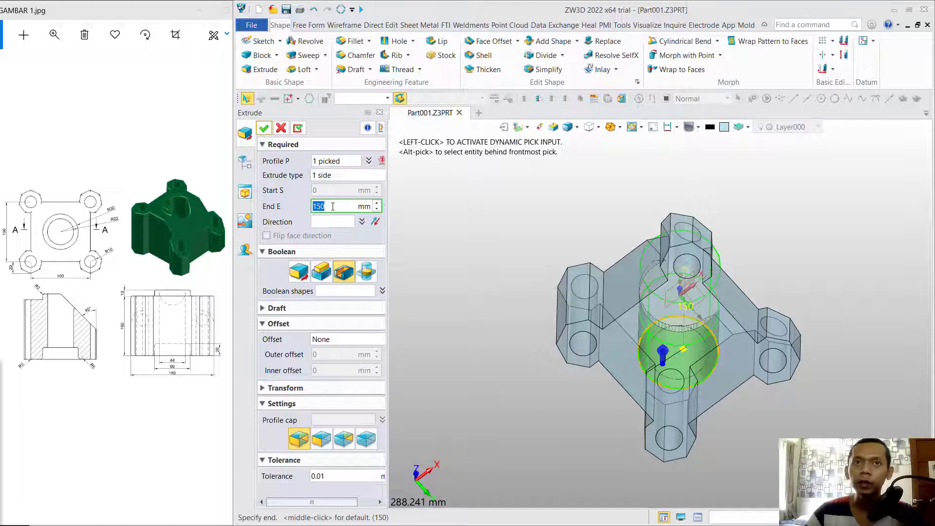
pyautogui.click(264, 127)
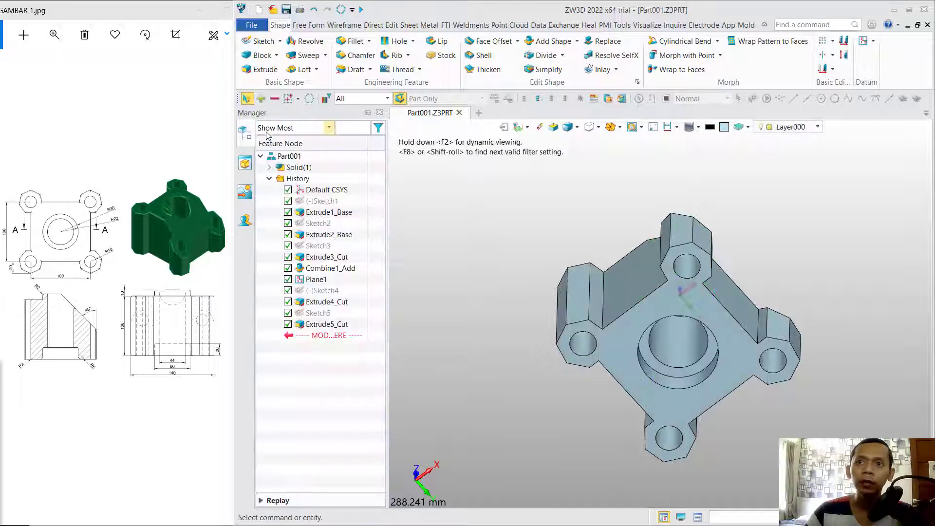
# Apply a 2 mm outer-loop fillet to the top, lower, hole and counterbore faces.
pyautogui.moveTo(760, 224); pyautogui.dragTo(648, 253, button='right')
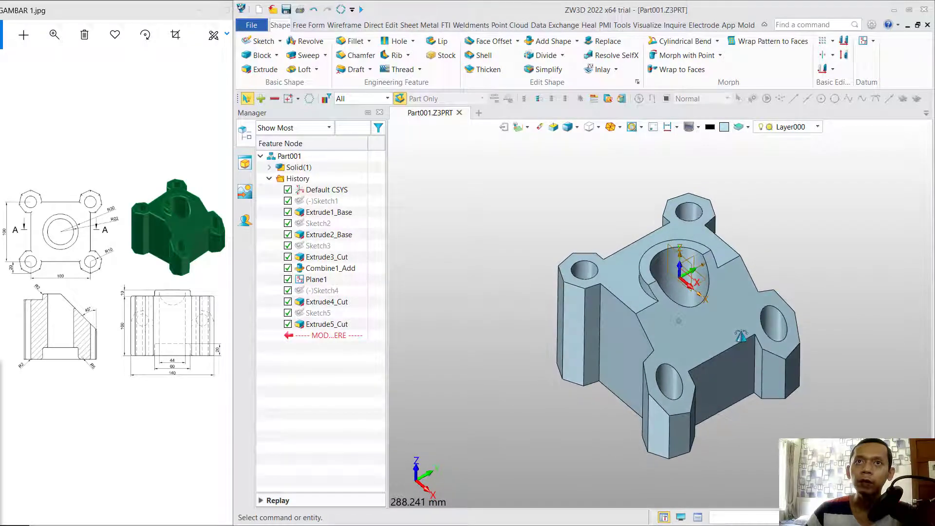
pyautogui.click(353, 41)
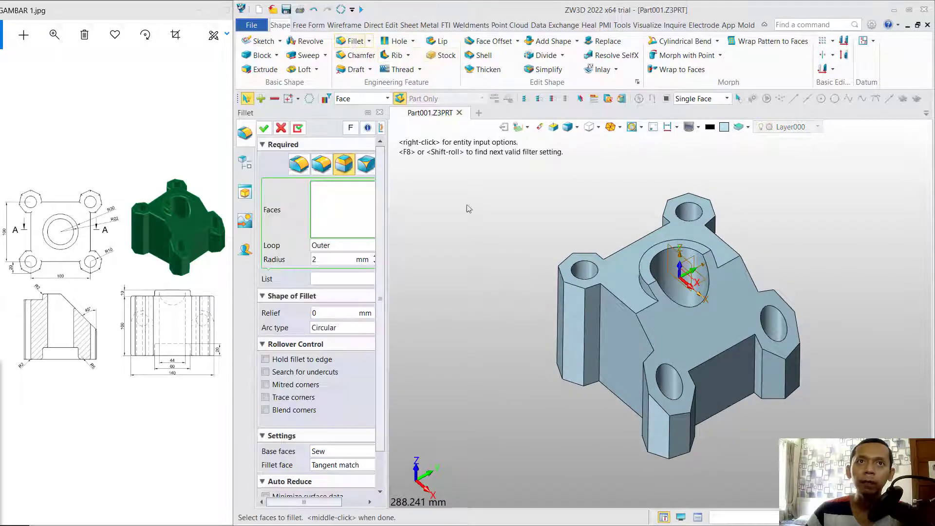
pyautogui.click(319, 245)
pyautogui.click(321, 265)
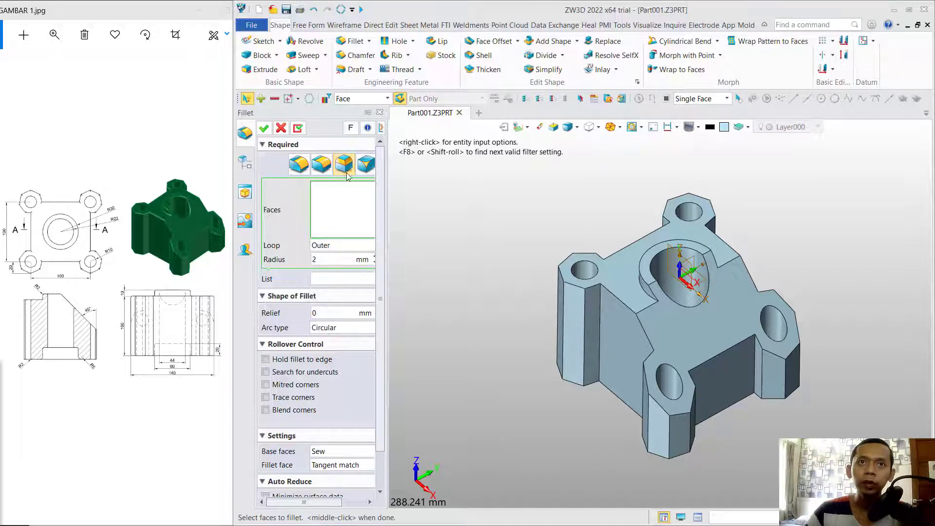
pyautogui.click(627, 274)
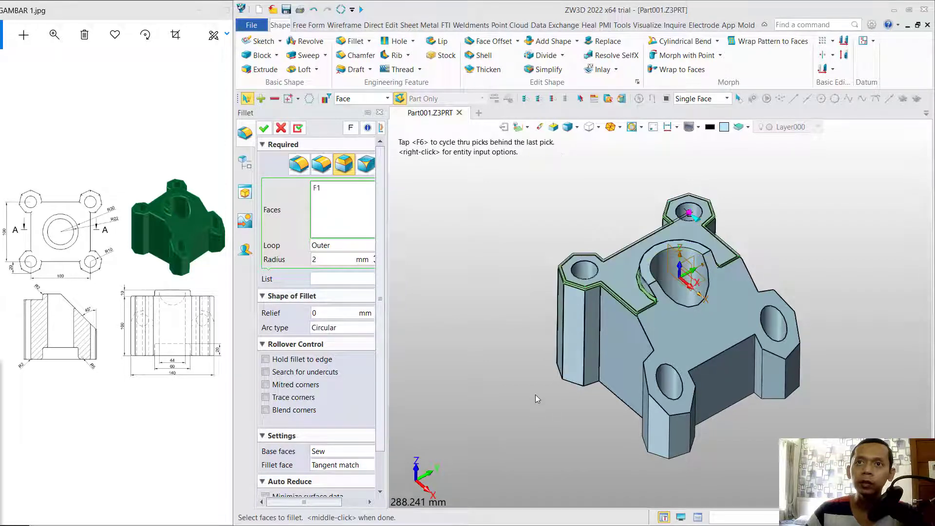
pyautogui.click(698, 335)
pyautogui.click(648, 276)
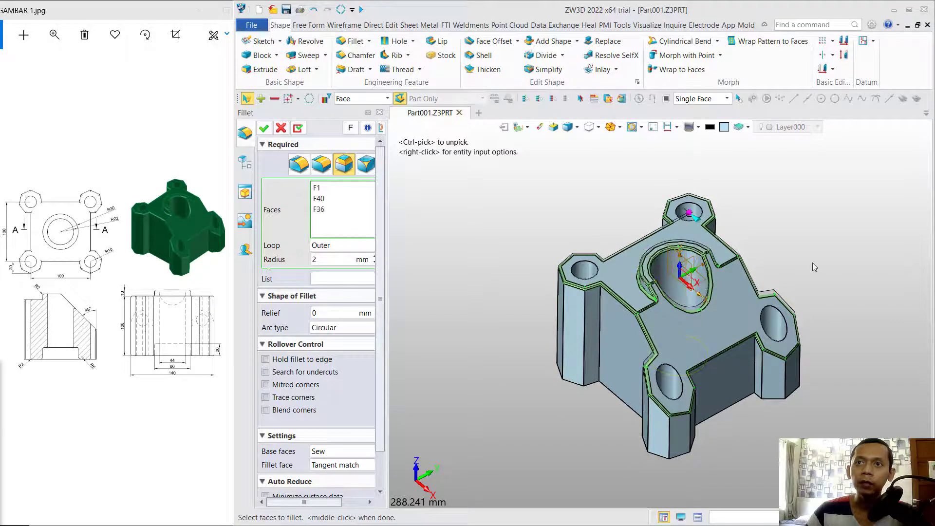
pyautogui.moveTo(770, 425); pyautogui.dragTo(774, 314, button='right')
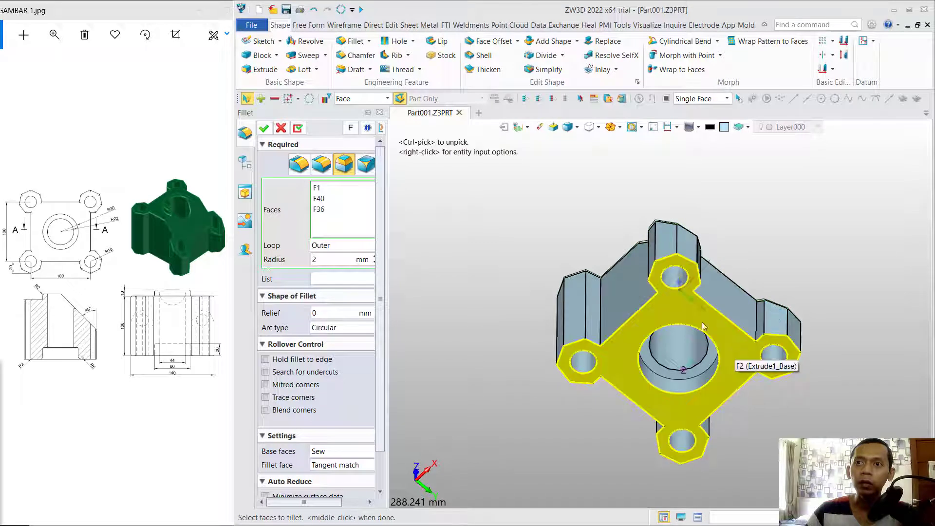
pyautogui.click(706, 365)
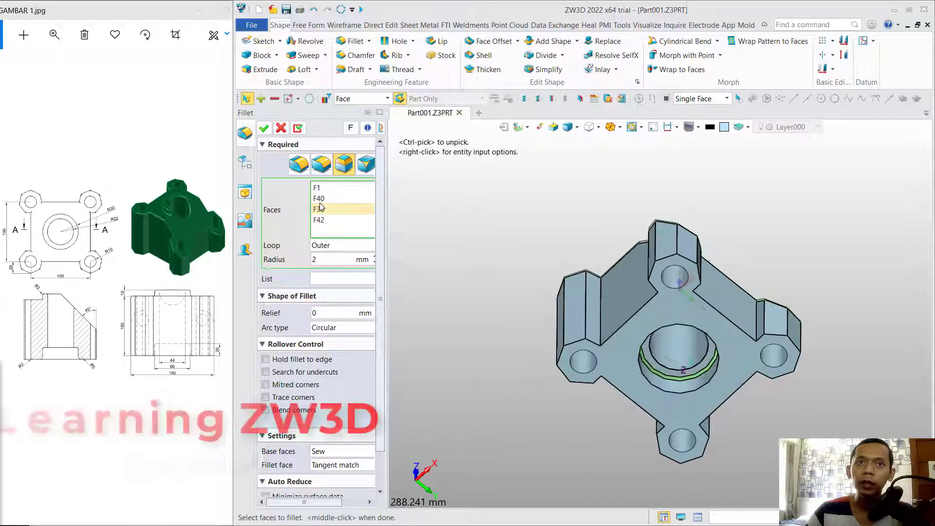
pyautogui.middleClick(439, 285)
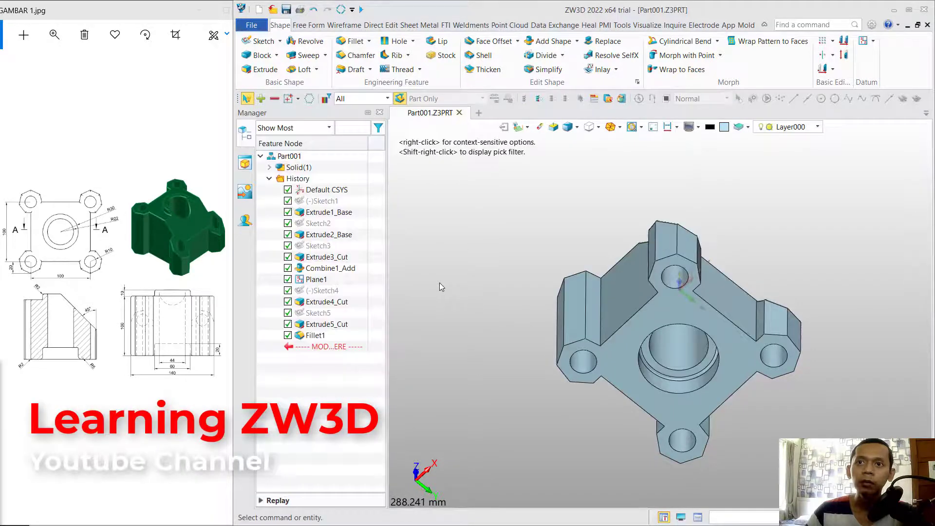
# Fillet two boss edges with a 2 mm radius.
pyautogui.click(353, 41)
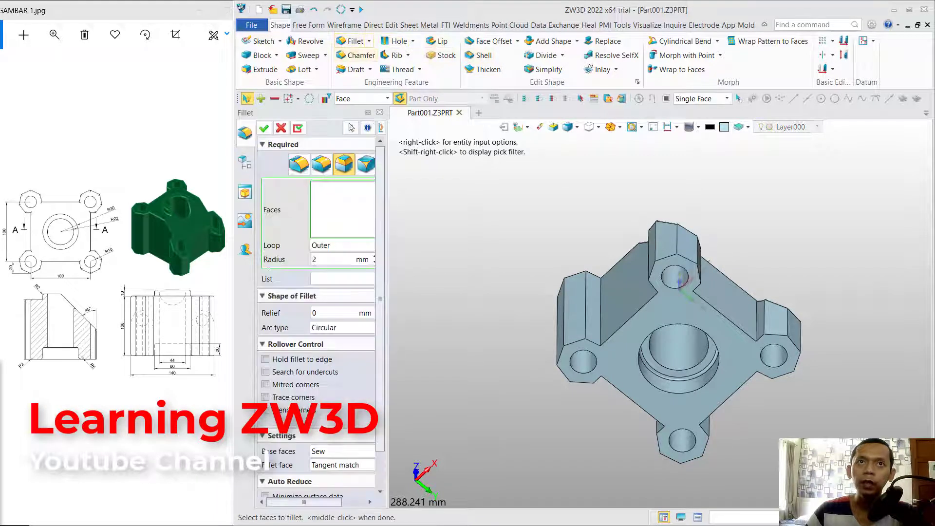
pyautogui.click(299, 164)
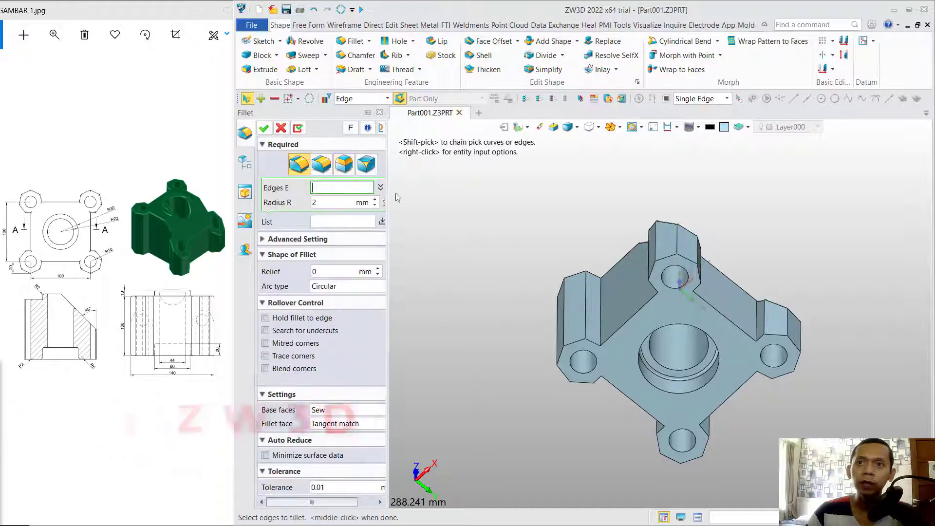
pyautogui.click(657, 366)
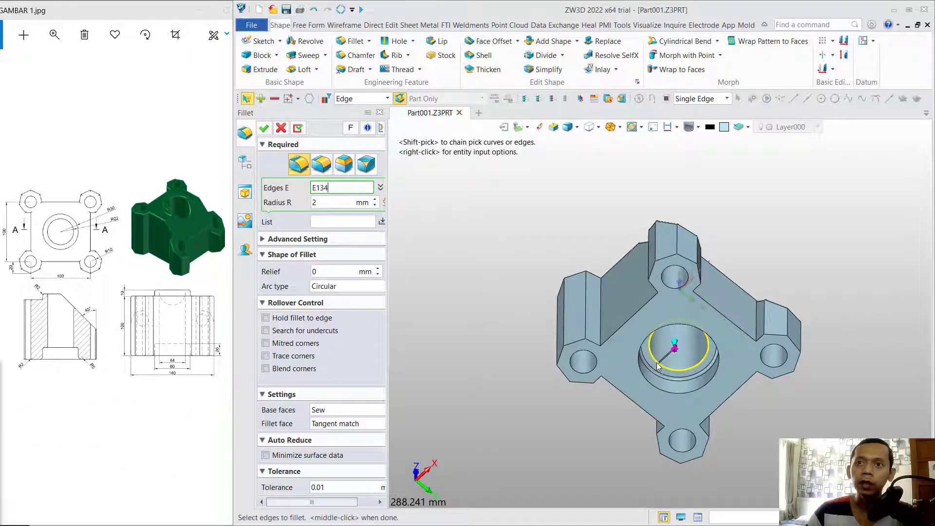
pyautogui.click(651, 364)
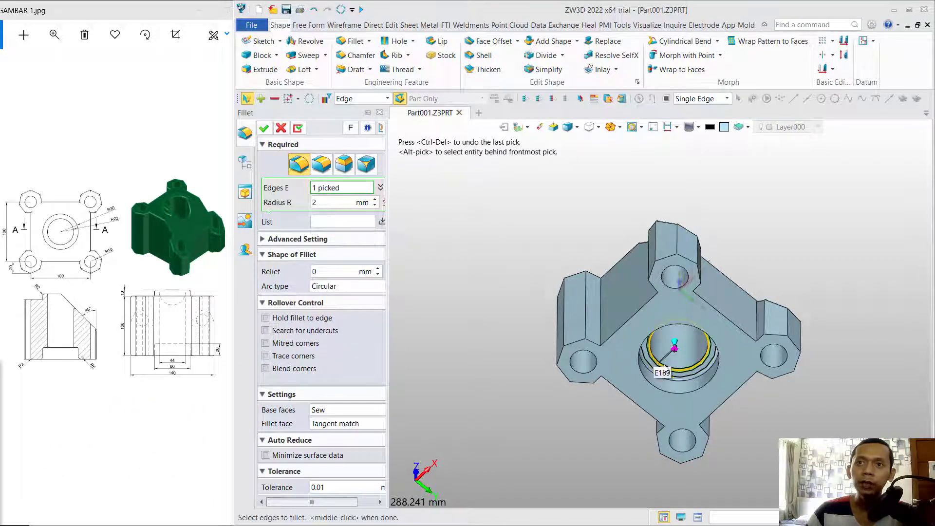
pyautogui.click(263, 128)
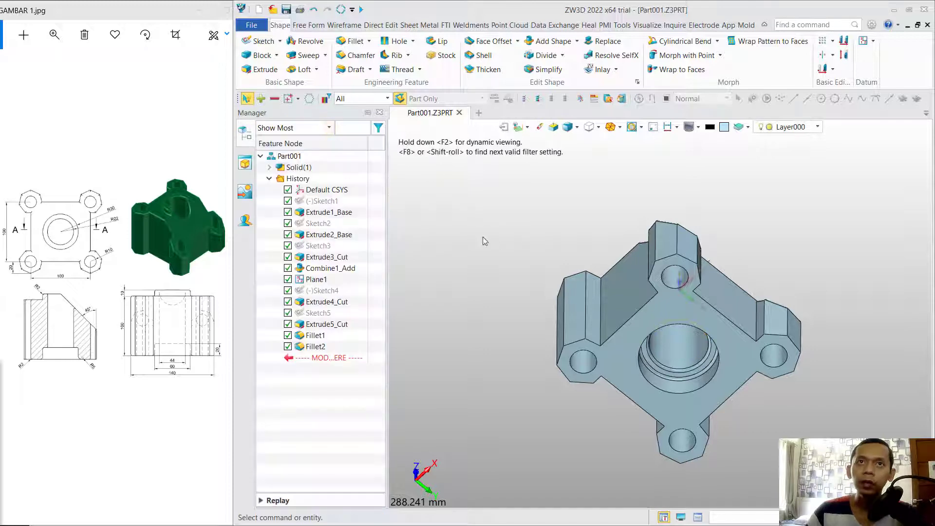
# Round the counterbore's rim edge with a 5 mm fillet.
pyautogui.click(351, 41)
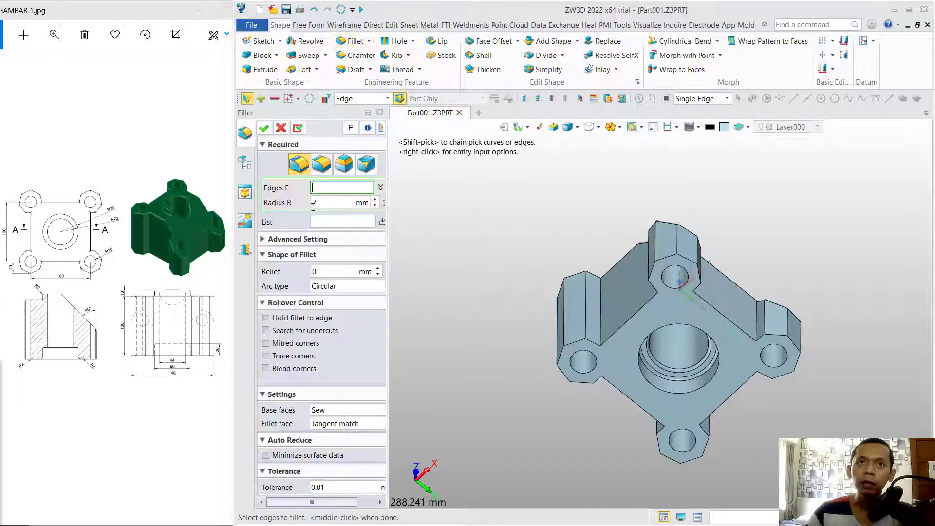
pyautogui.click(375, 199)
pyautogui.click(376, 200)
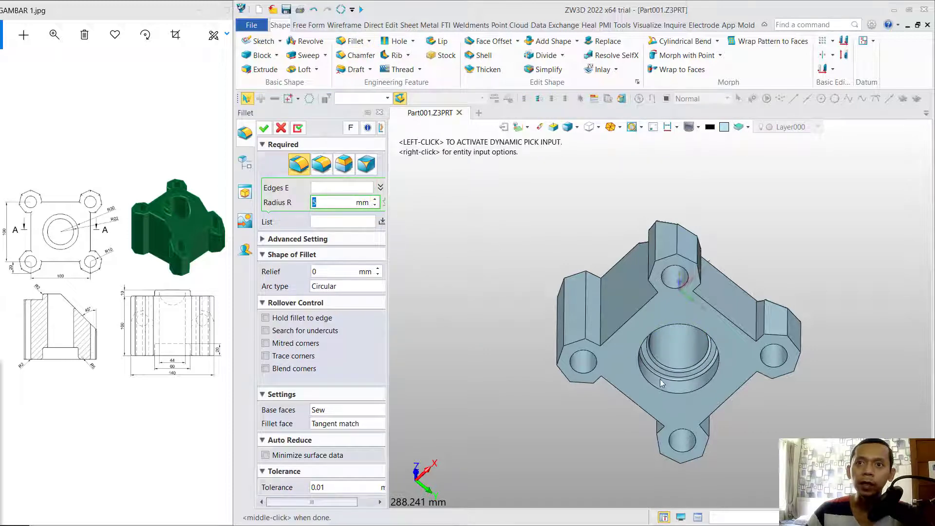
pyautogui.click(642, 380)
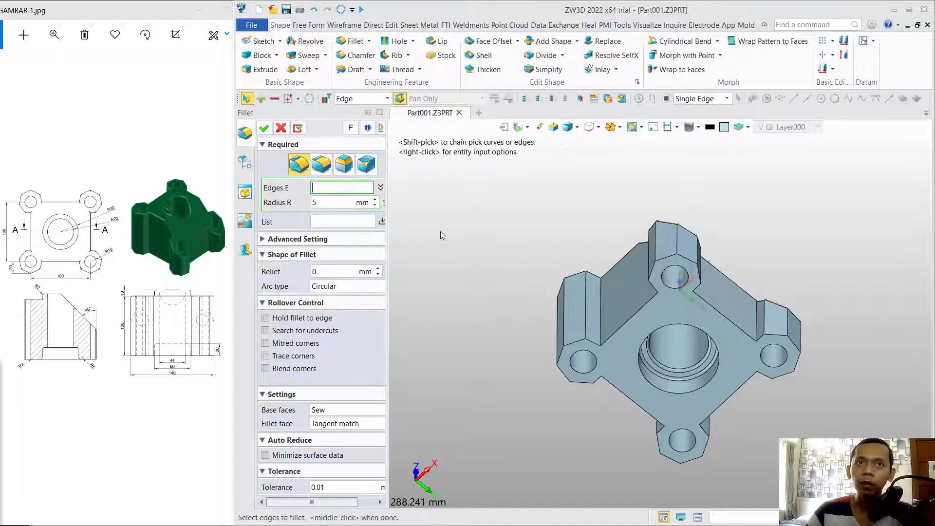
pyautogui.click(643, 383)
pyautogui.click(639, 359)
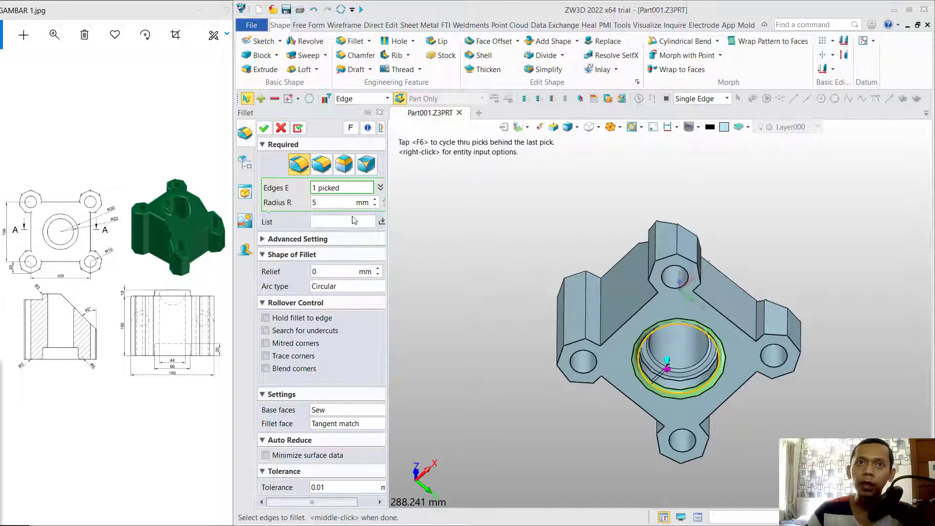
pyautogui.middleClick(560, 242)
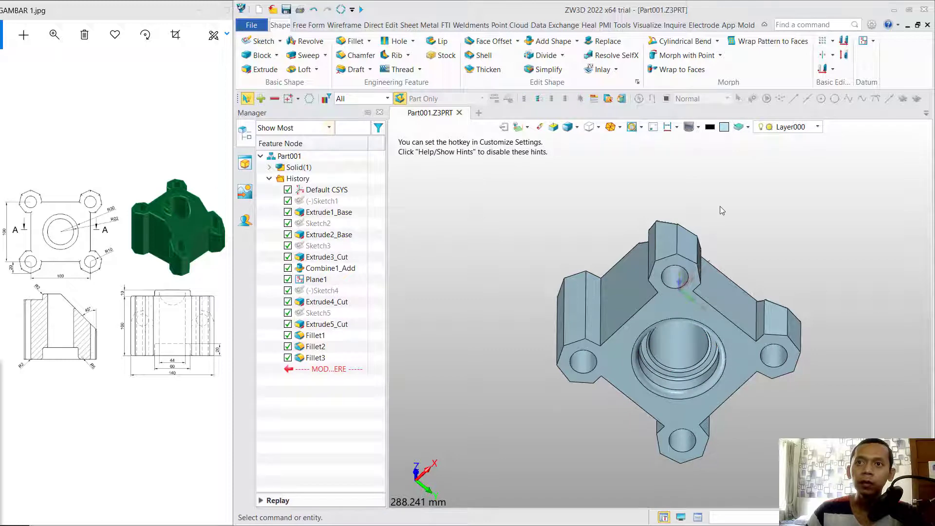
pyautogui.moveTo(721, 211); pyautogui.dragTo(742, 309, button='middle')
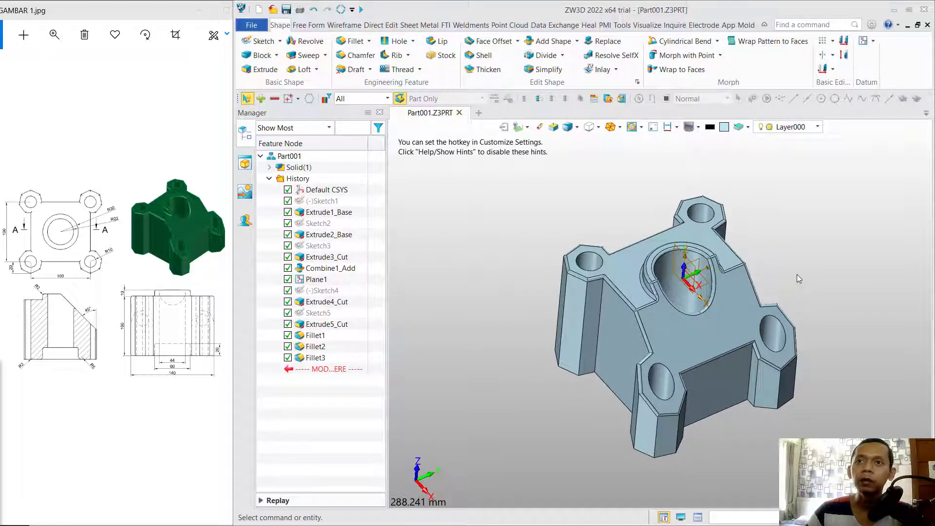